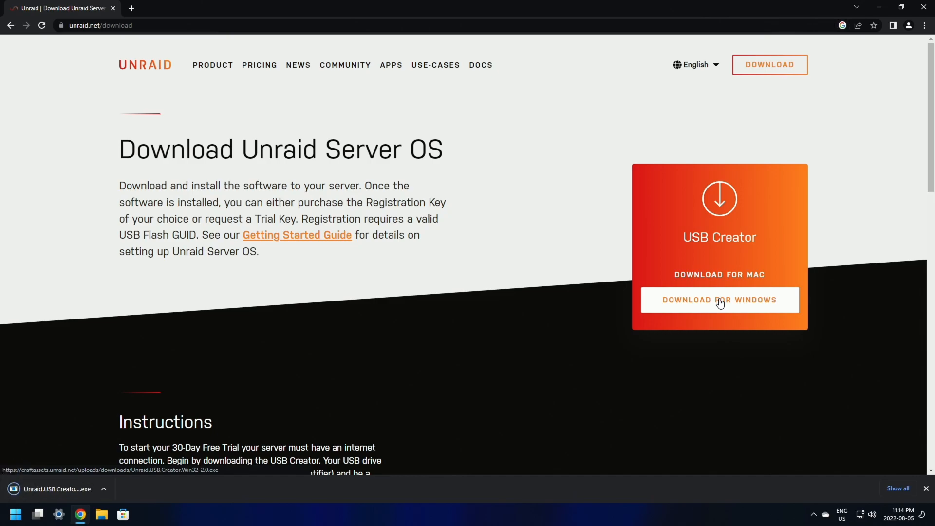
# Step: Launch the Unraid USB Flash Creator and choose the Stable channel with Unraid 6.10.3
pyautogui.click(40, 492)
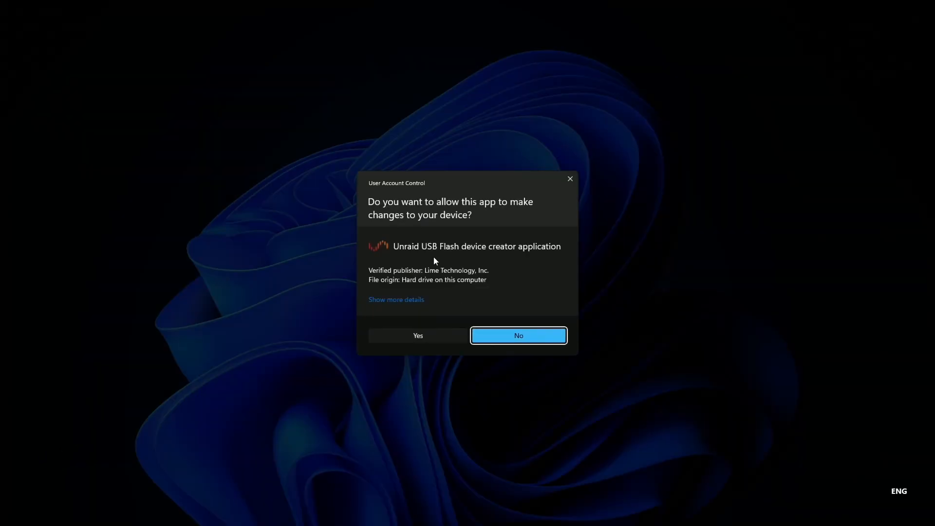
pyautogui.click(418, 337)
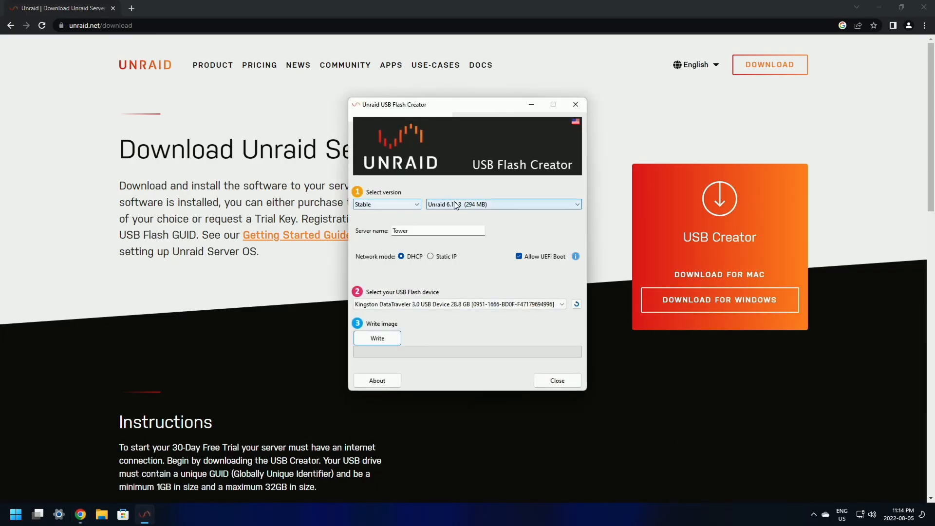
pyautogui.click(386, 203)
pyautogui.click(376, 224)
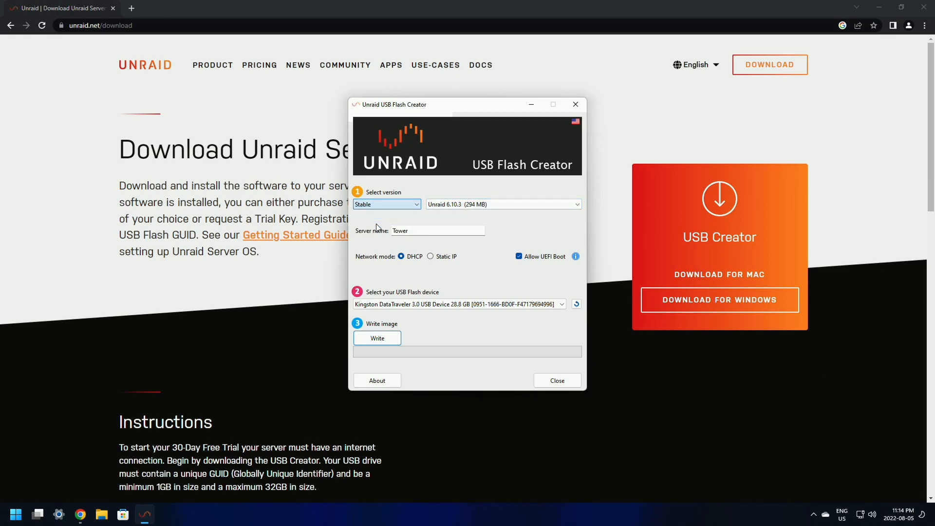
pyautogui.click(531, 206)
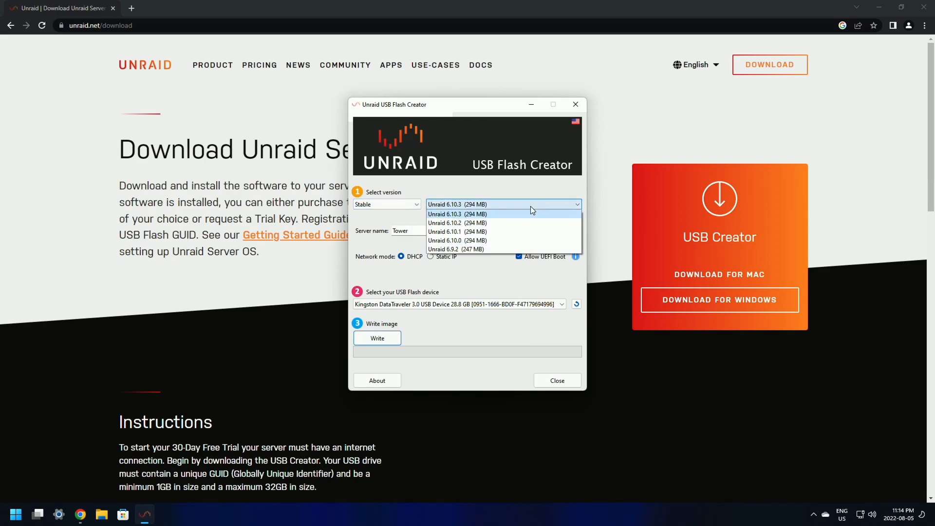
pyautogui.click(470, 213)
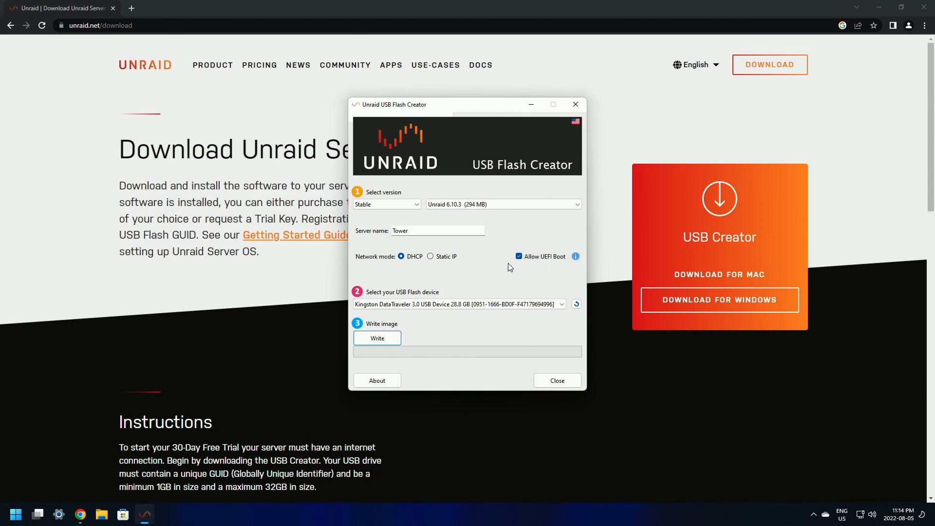
# Step: Select the Kingston DataTraveler 3.0 as the target drive and start the write
pyautogui.click(409, 304)
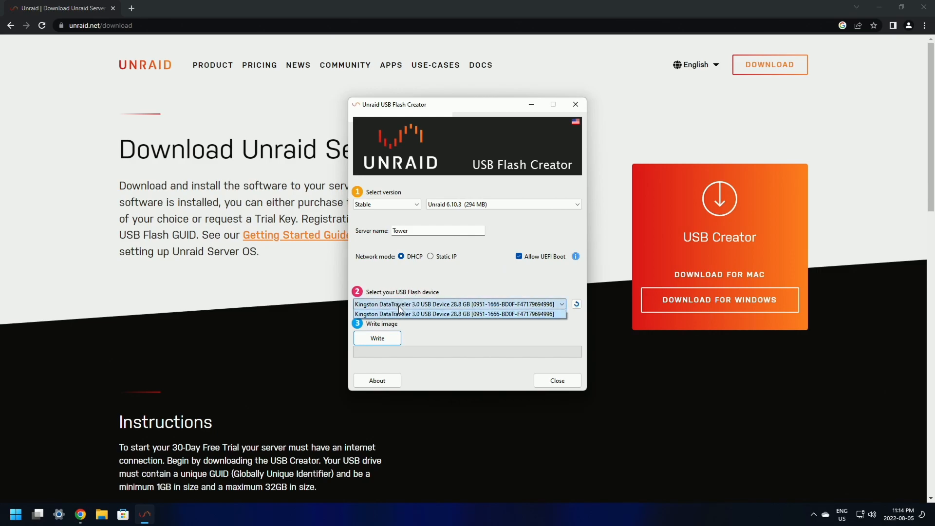
pyautogui.click(400, 314)
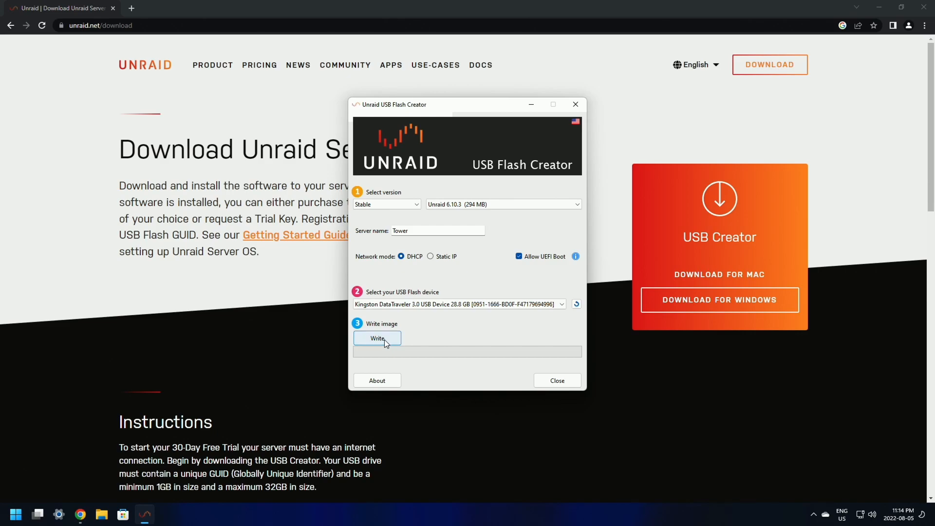
pyautogui.click(385, 341)
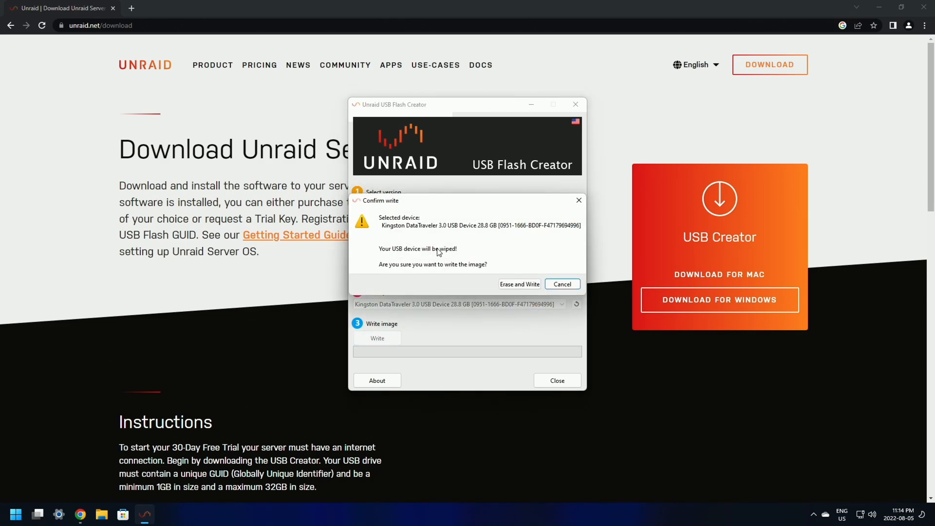
# Step: Confirm Erase and Write so Unraid 6.10.3 is written to the Kingston drive
pyautogui.click(520, 285)
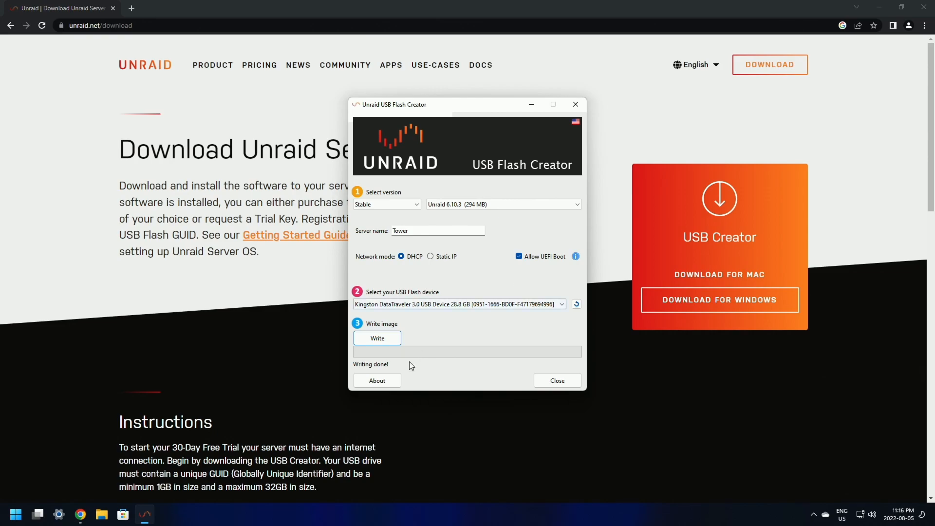
# Step: Close the flash creator and restart Windows to boot into the BIOS setup
pyautogui.click(557, 381)
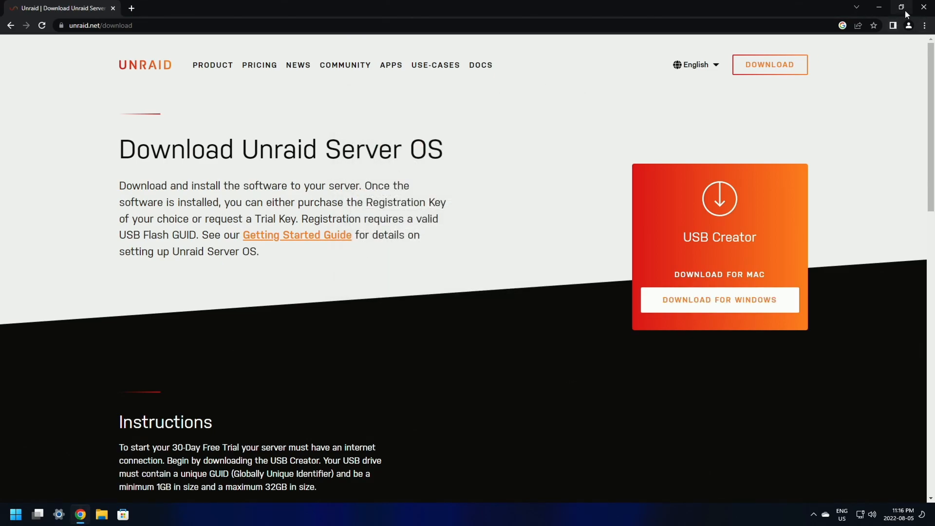
pyautogui.click(924, 6)
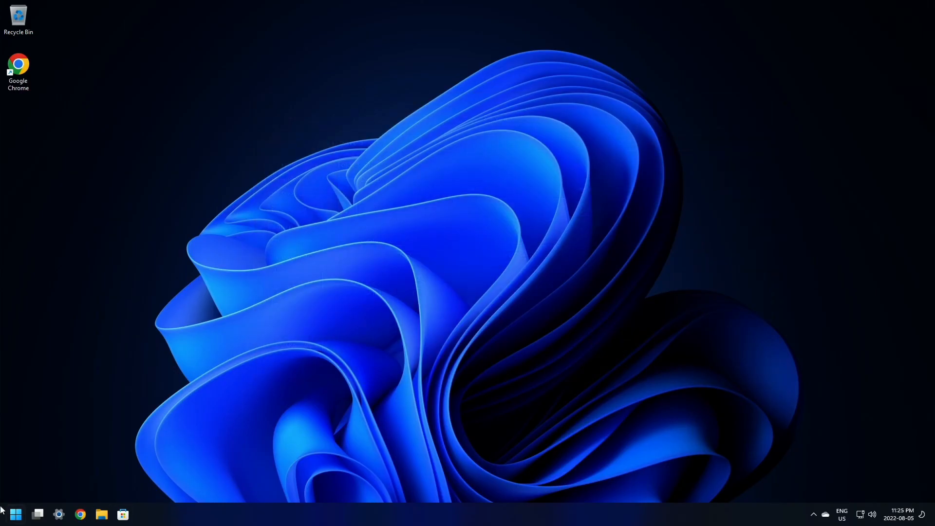
pyautogui.click(17, 515)
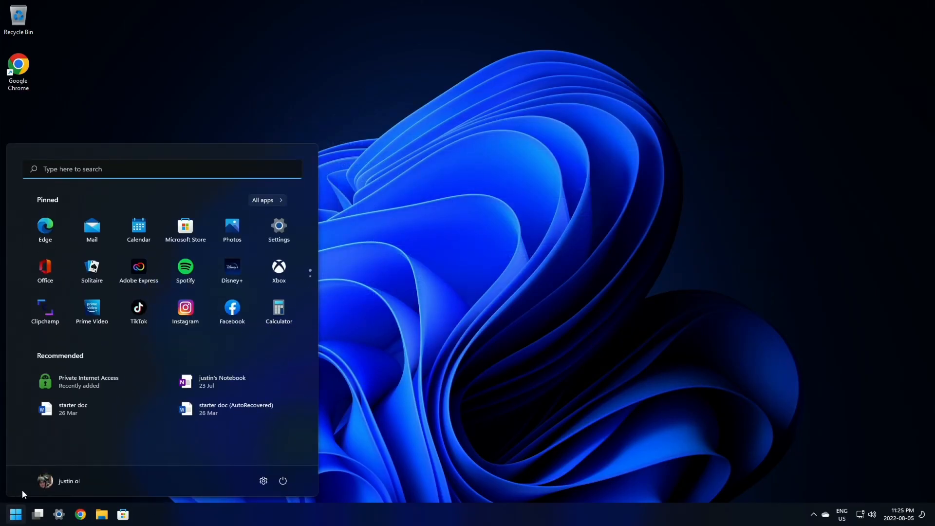
pyautogui.click(291, 487)
pyautogui.click(290, 456)
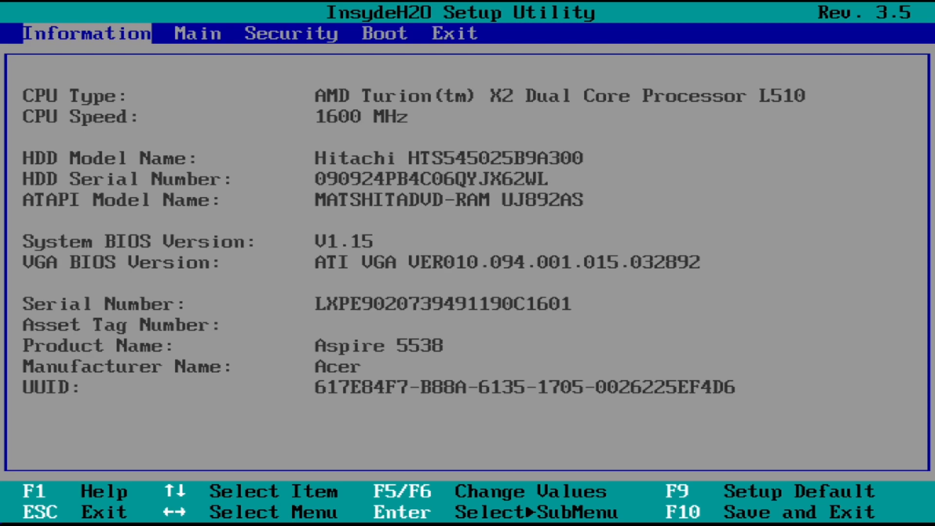
# Step: Review the boot order with the Kingston USB HDD third, then exit setup saving changes
pyautogui.press('Right')
pyautogui.press('Right')
pyautogui.press('Right')
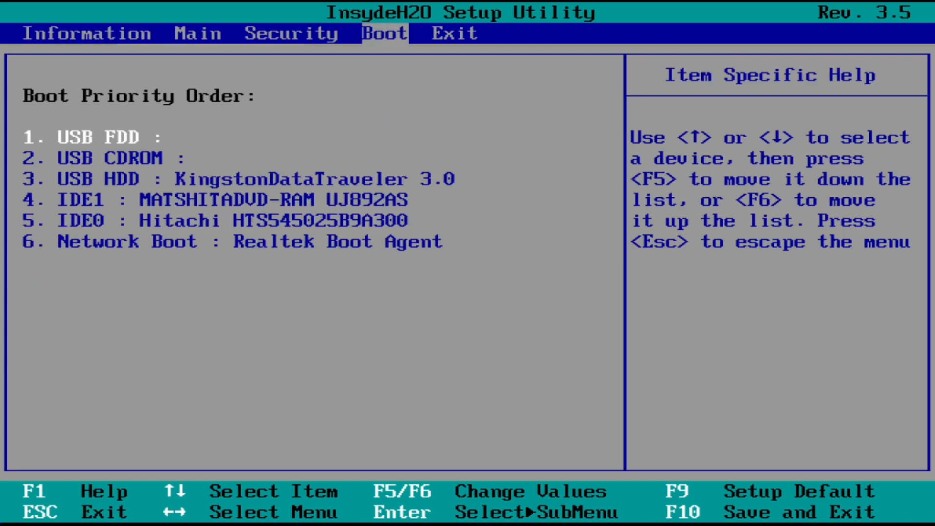
pyautogui.press('Down')
pyautogui.press('Down')
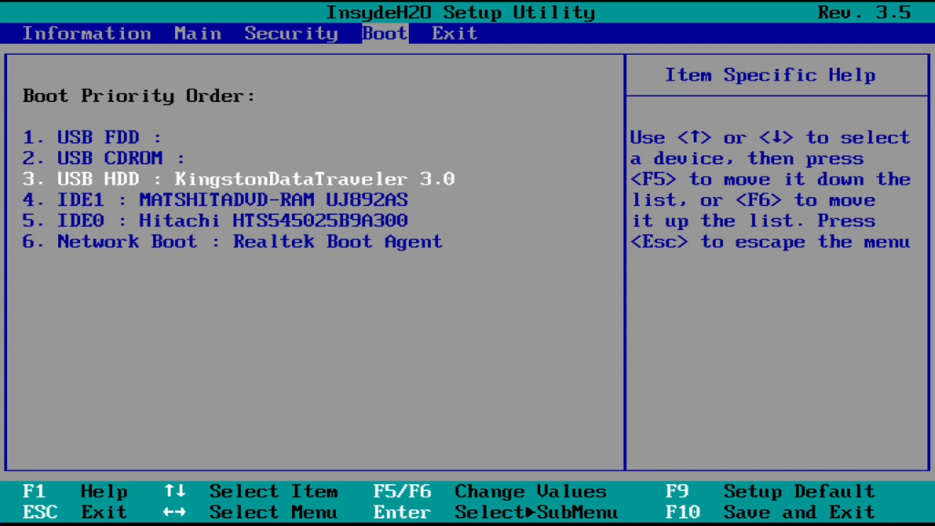
pyautogui.press('Down')
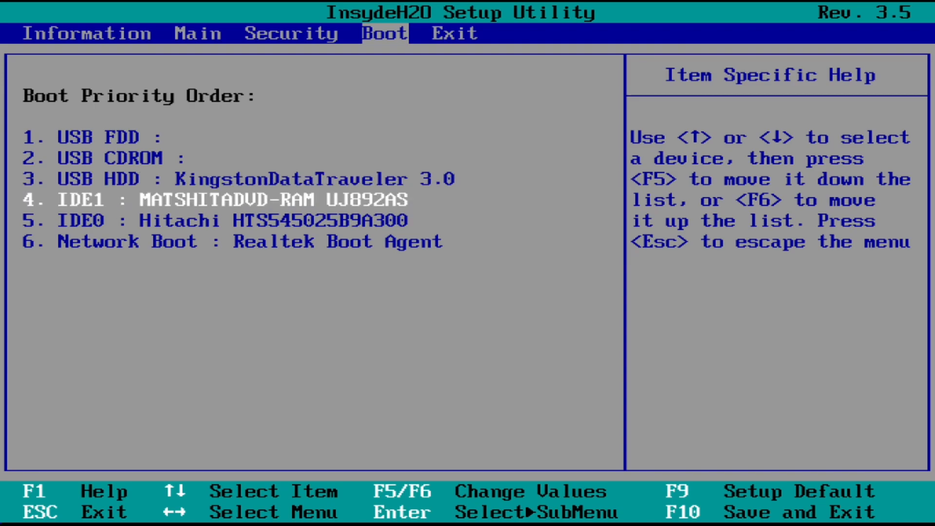
pyautogui.press('Up')
pyautogui.press('Up')
pyautogui.press('Up')
pyautogui.press('Right')
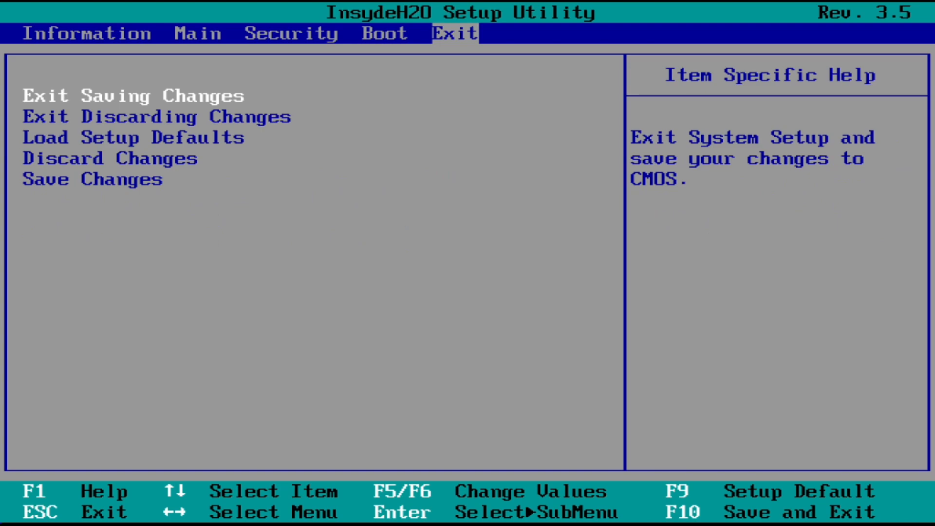
pyautogui.press('Return')
pyautogui.press('Return')
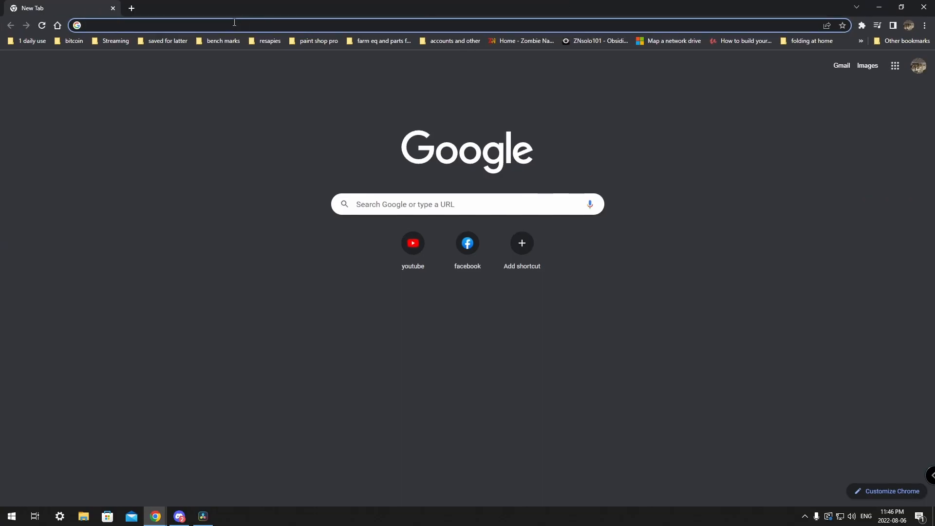
pyautogui.click(232, 23)
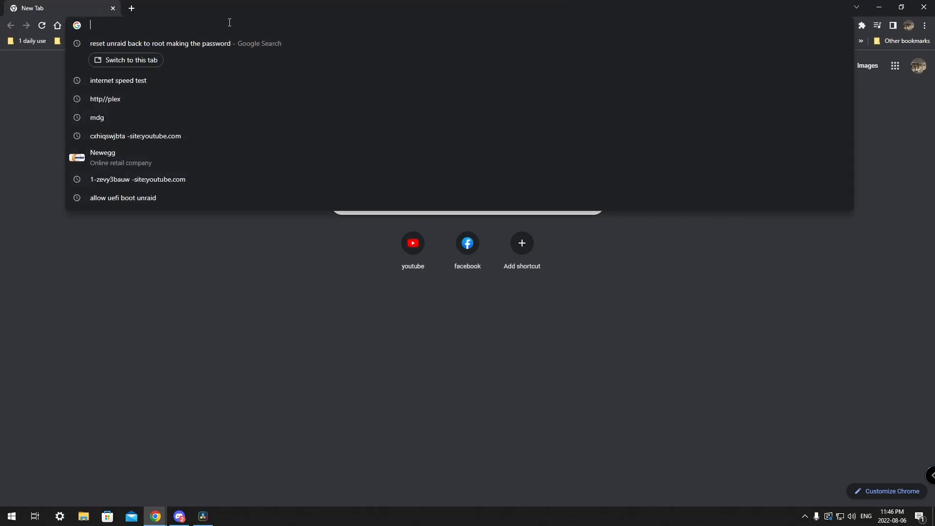
pyautogui.write('http')
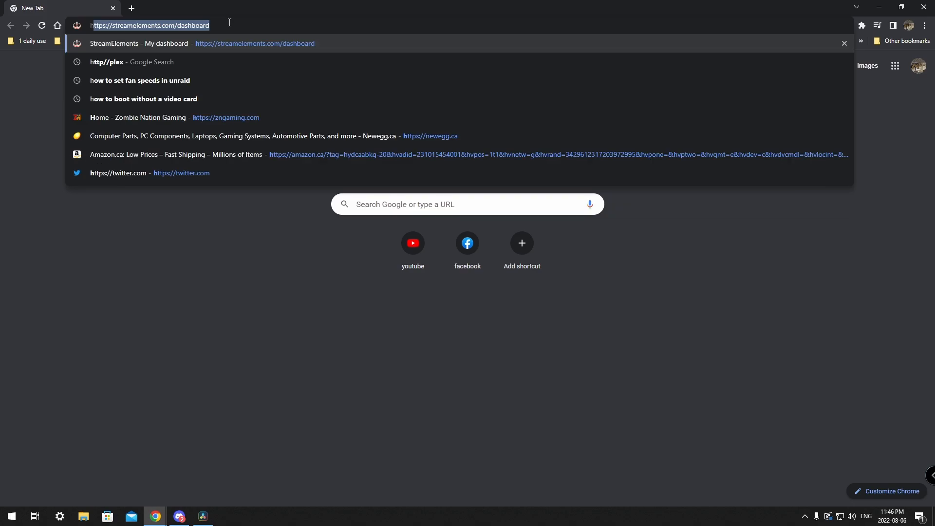
pyautogui.write('://ple')
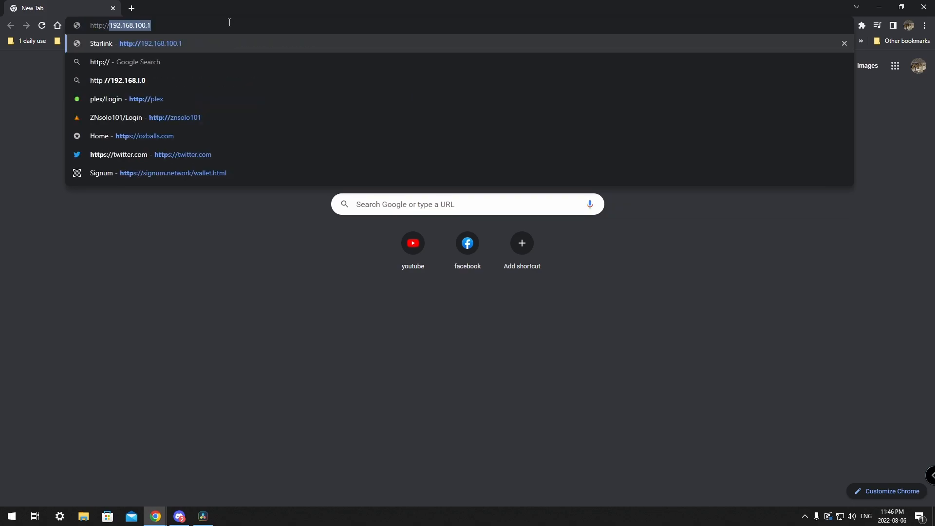
pyautogui.write('x')
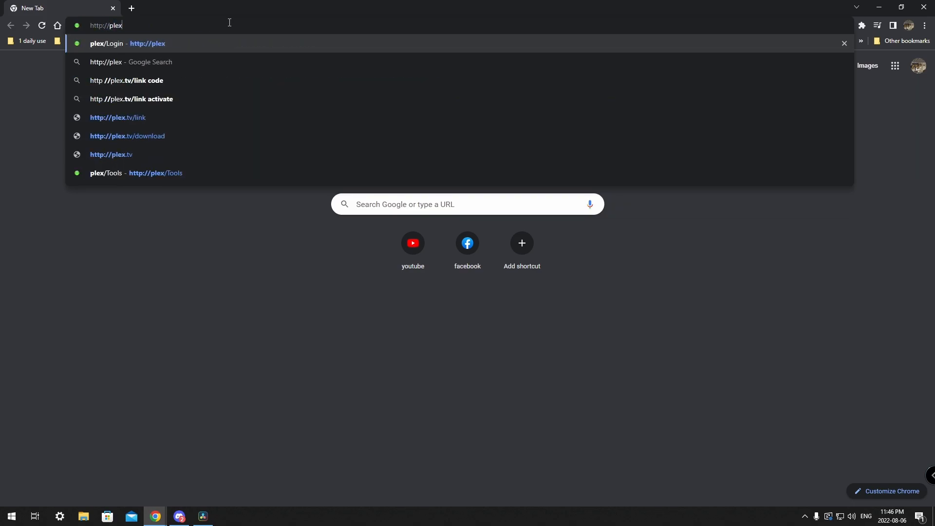
pyautogui.press('Return')
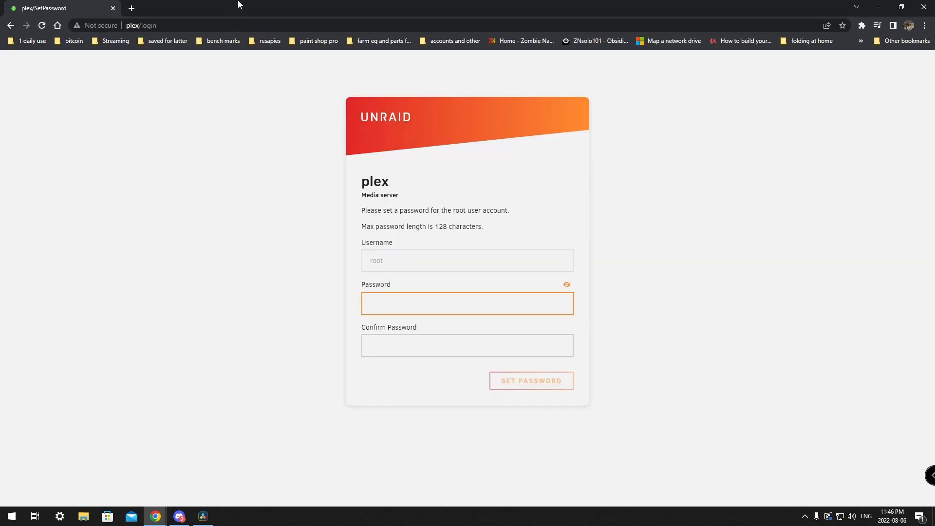
# Step: Enter and confirm a new root password, then set it
pyautogui.click(402, 303)
pyautogui.write('••••••')
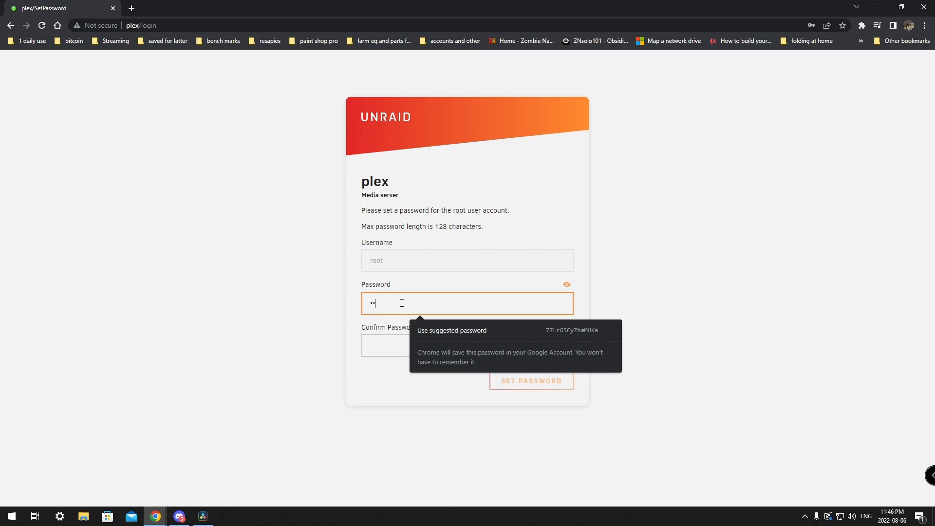
pyautogui.write('••')
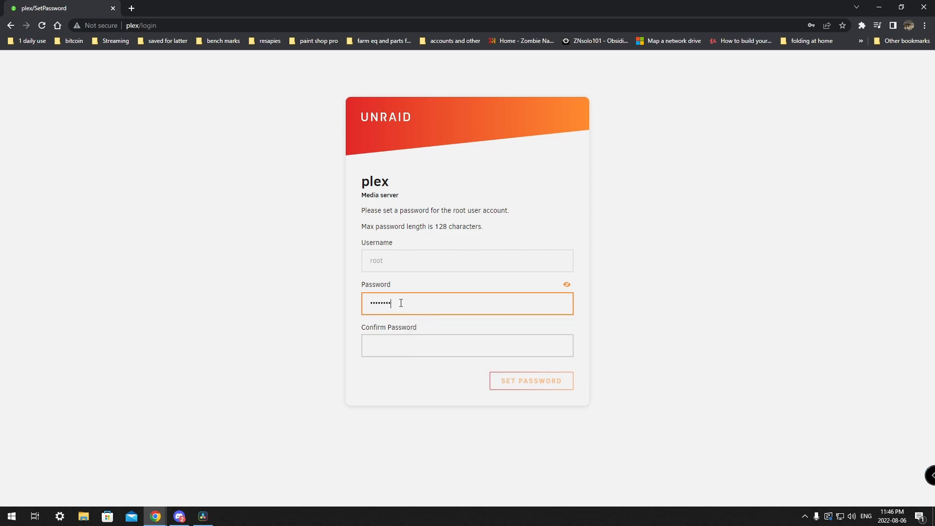
pyautogui.click(423, 344)
pyautogui.write('•••••')
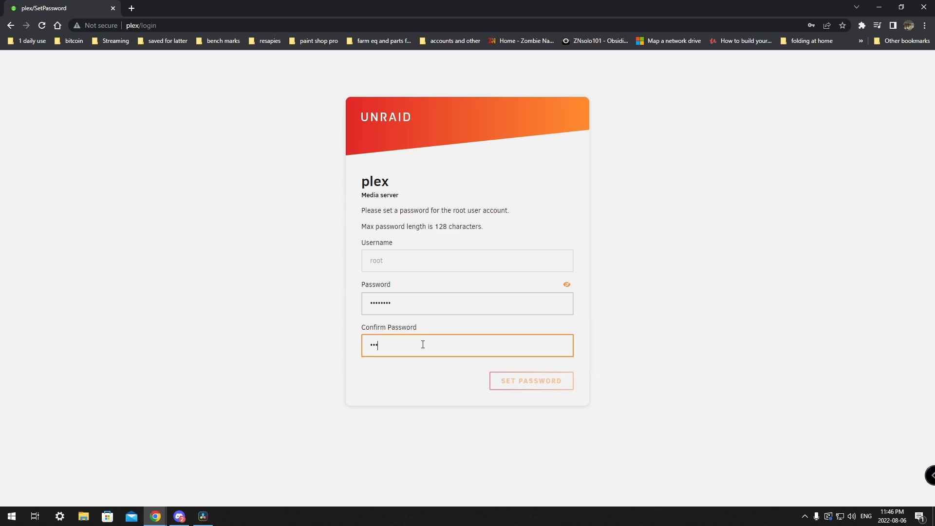
pyautogui.write('•••')
pyautogui.click(536, 381)
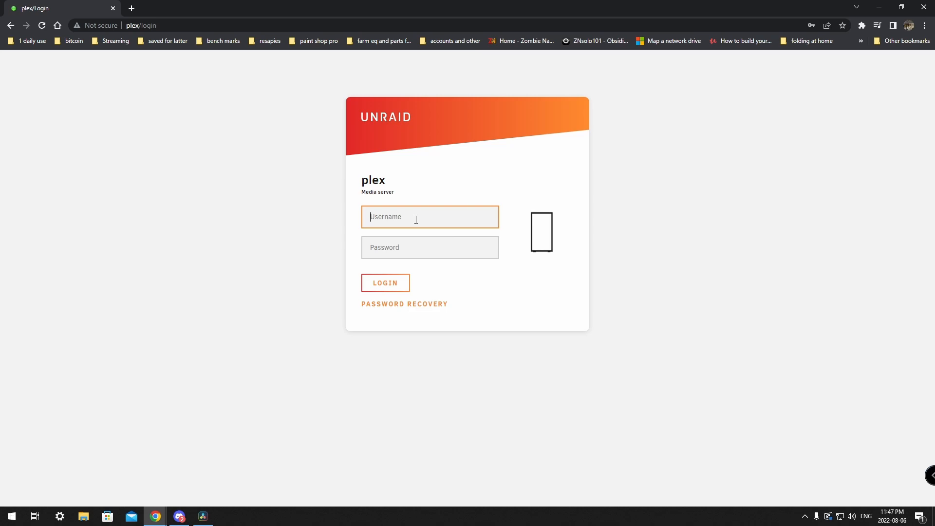
# Step: Log in as root with the new password and dismiss the browser's password popup
pyautogui.write('root')
pyautogui.press('Tab')
pyautogui.write('••••••••')
pyautogui.click(384, 282)
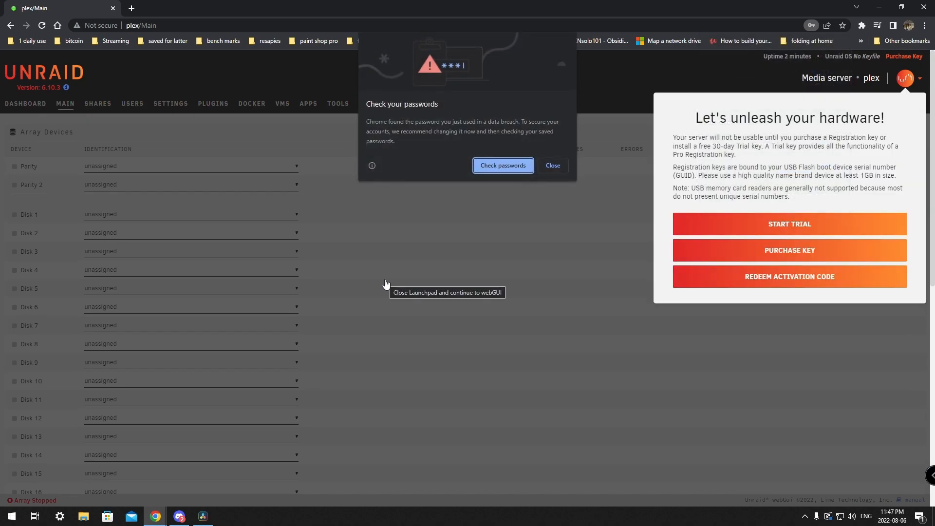
pyautogui.click(553, 166)
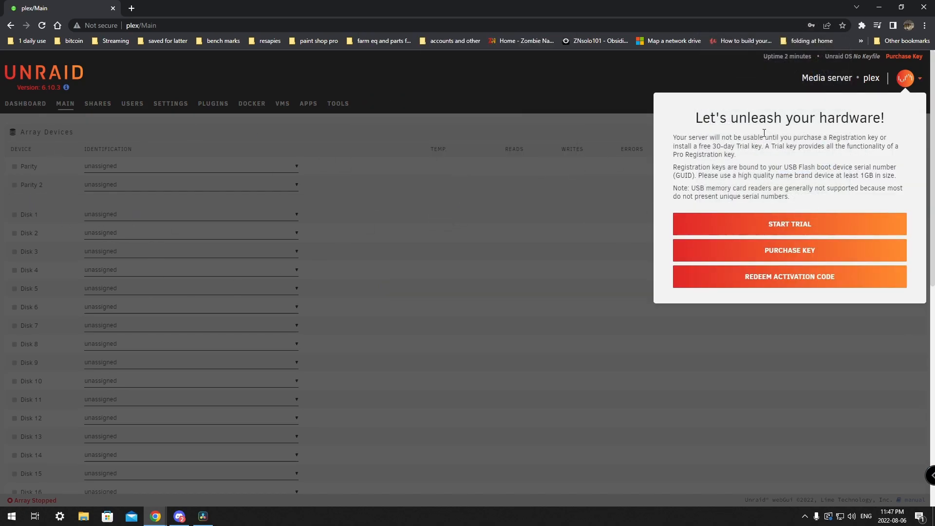
pyautogui.moveTo(696, 120); pyautogui.dragTo(896, 134)
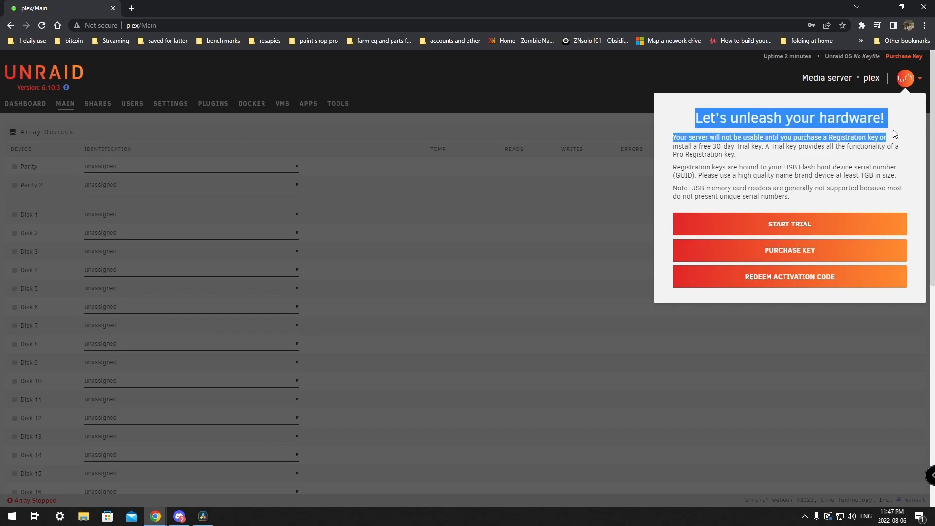
pyautogui.click(776, 224)
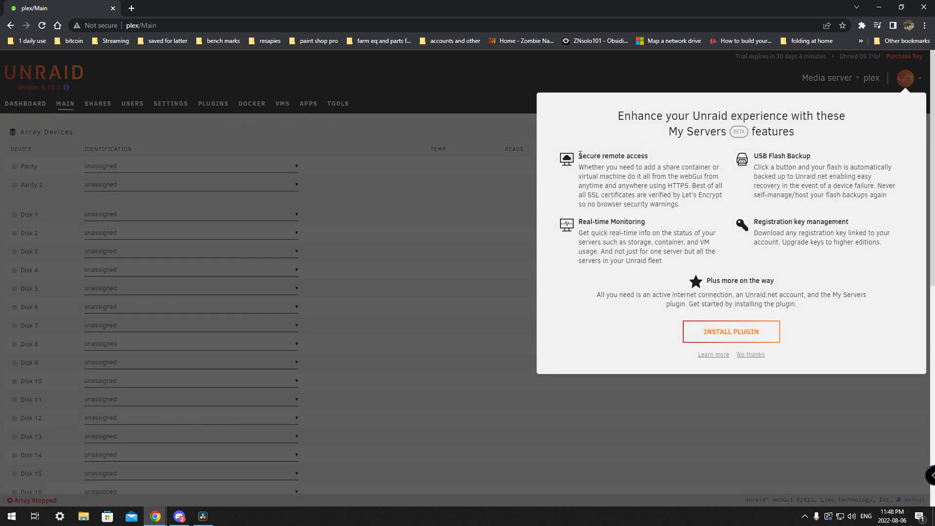
pyautogui.moveTo(580, 154); pyautogui.dragTo(656, 159)
pyautogui.moveTo(755, 157); pyautogui.dragTo(813, 155)
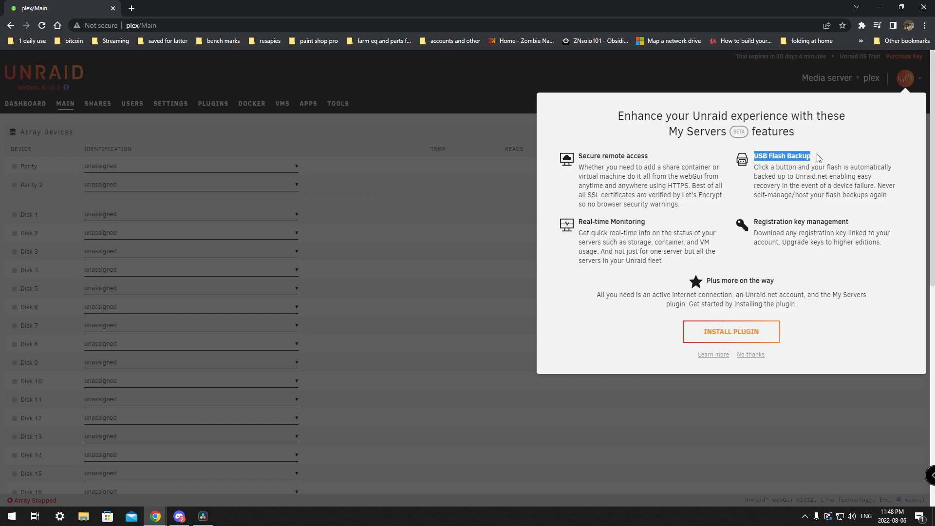
pyautogui.moveTo(579, 223); pyautogui.dragTo(656, 223)
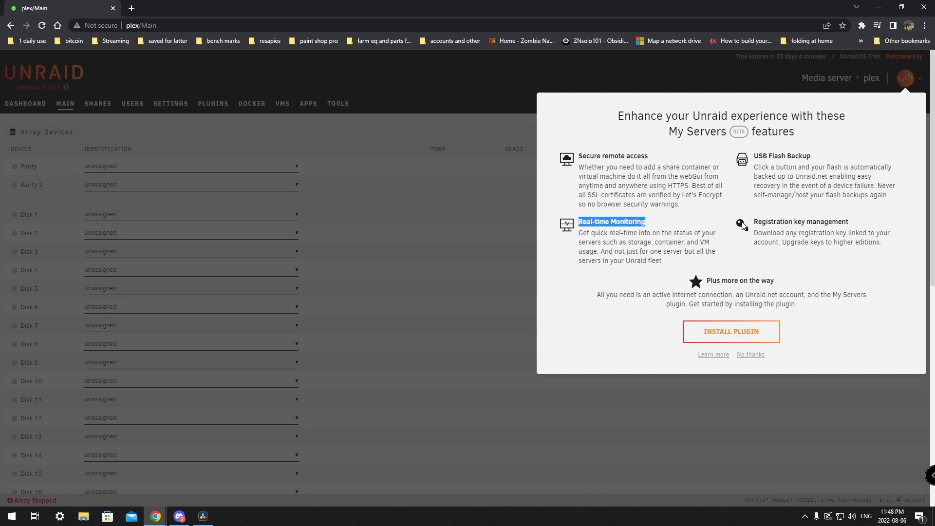
pyautogui.moveTo(752, 224); pyautogui.dragTo(855, 224)
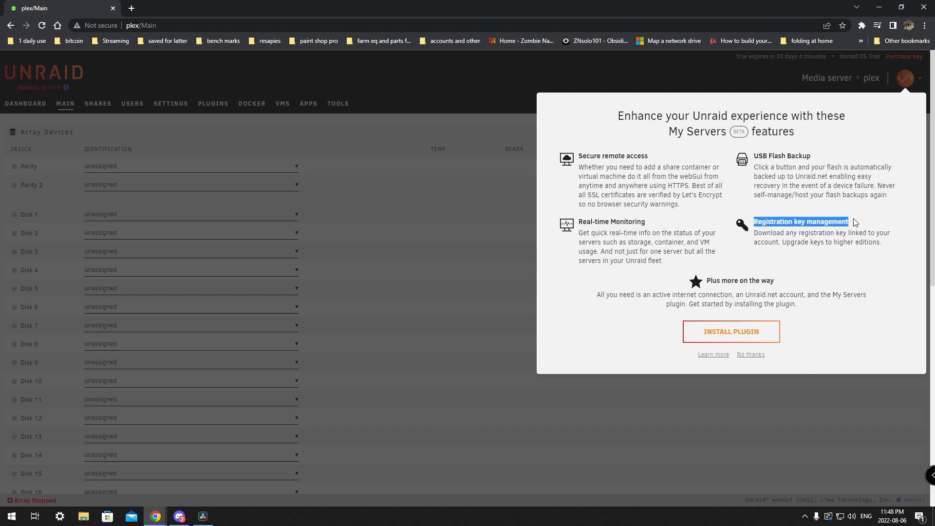
# Step: Install the My Servers plugin, close its welcome popup, and view the plex Dashboard
pyautogui.click(720, 333)
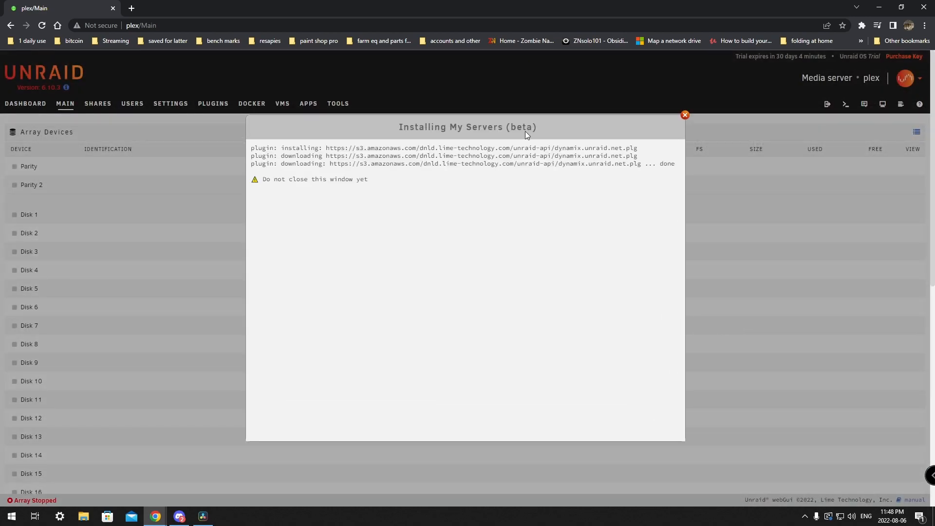
pyautogui.click(470, 418)
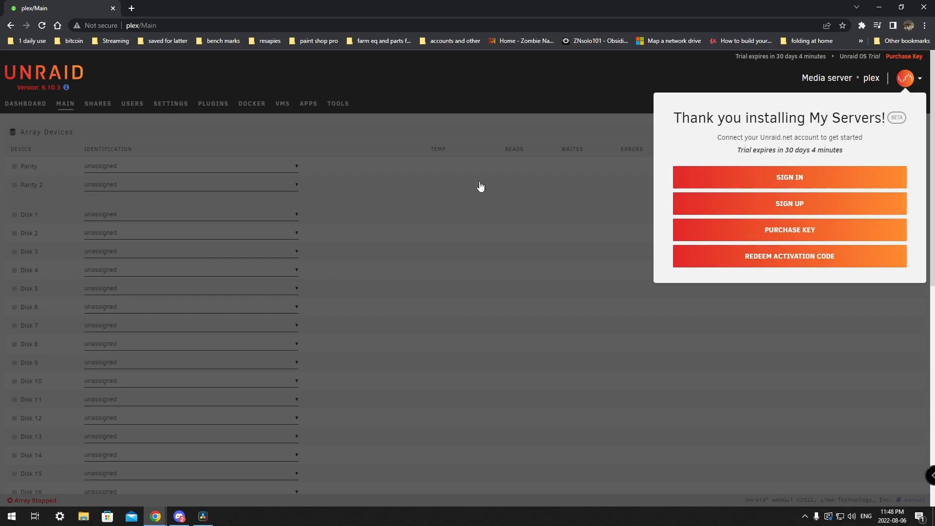
pyautogui.click(432, 213)
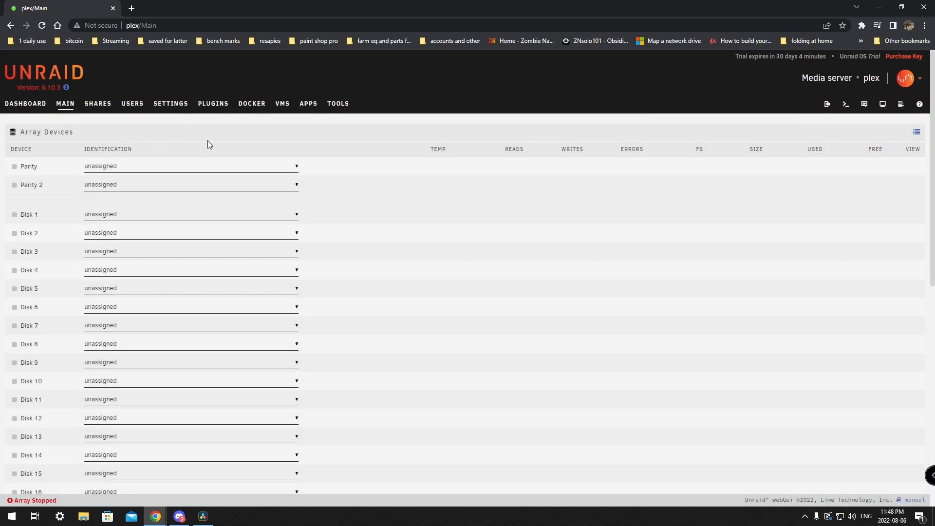
pyautogui.click(19, 106)
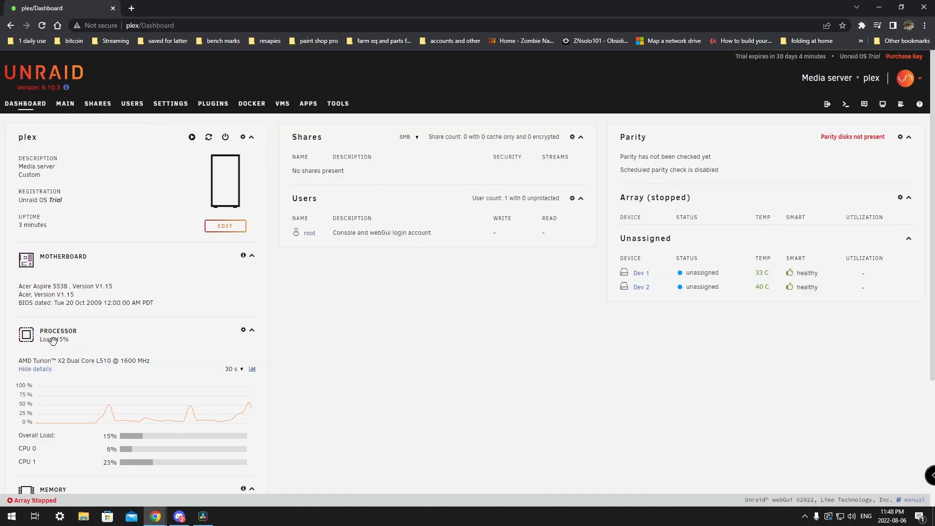
pyautogui.scroll(-3, 100, 295)
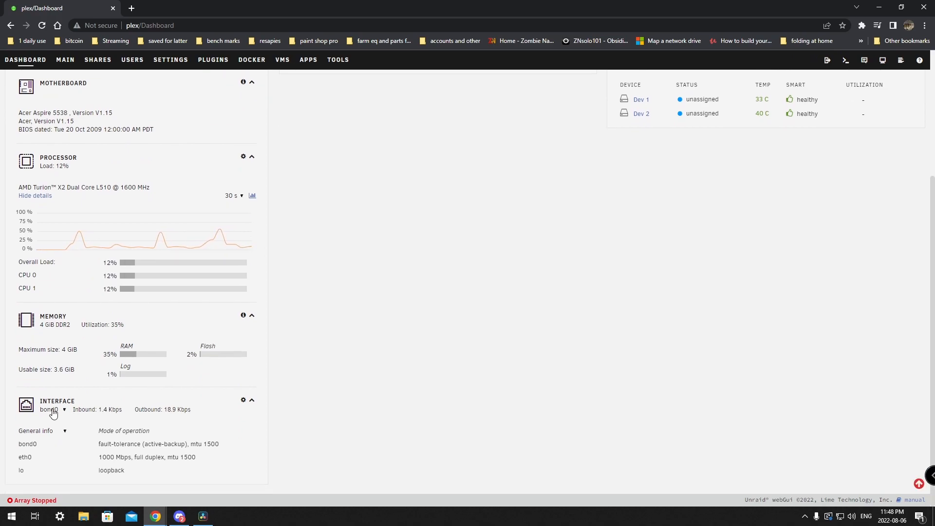
pyautogui.scroll(3, 271, 409)
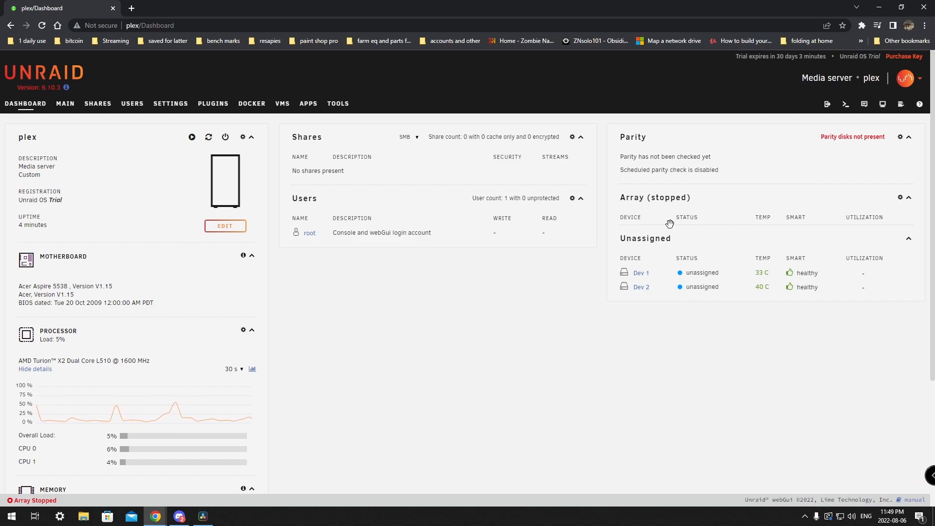
# Step: Check the Main page's 'no array data disks' warning, then go to the Users page
pyautogui.click(61, 109)
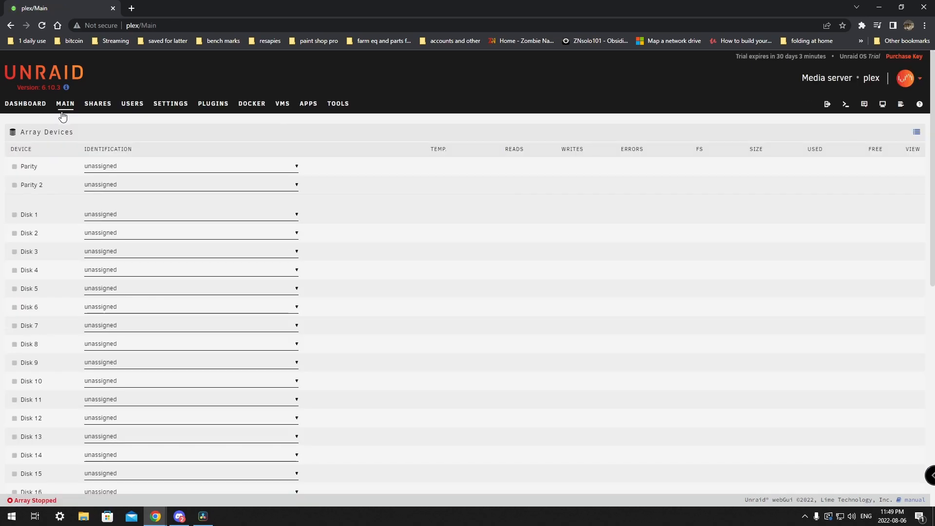
pyautogui.scroll(-10, 197, 272)
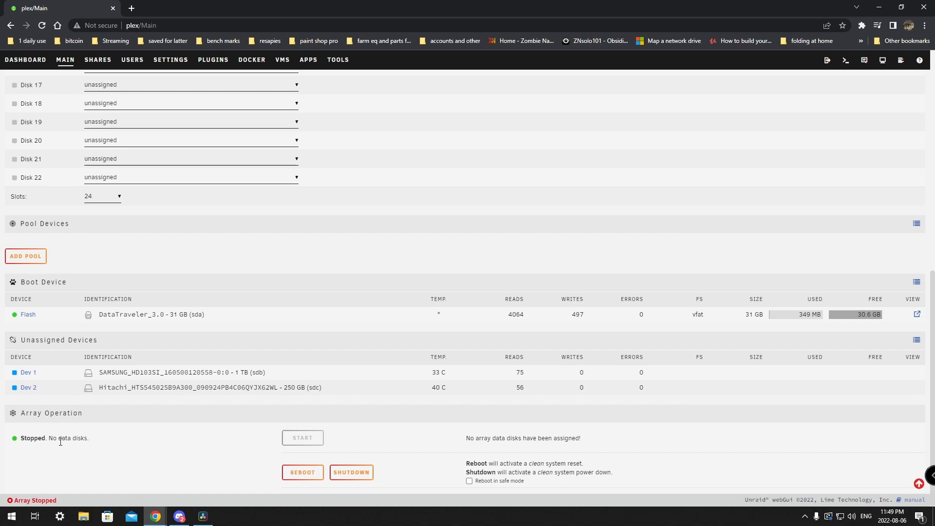
pyautogui.moveTo(469, 438); pyautogui.dragTo(606, 447)
pyautogui.click(448, 414)
pyautogui.scroll(10, 587, 404)
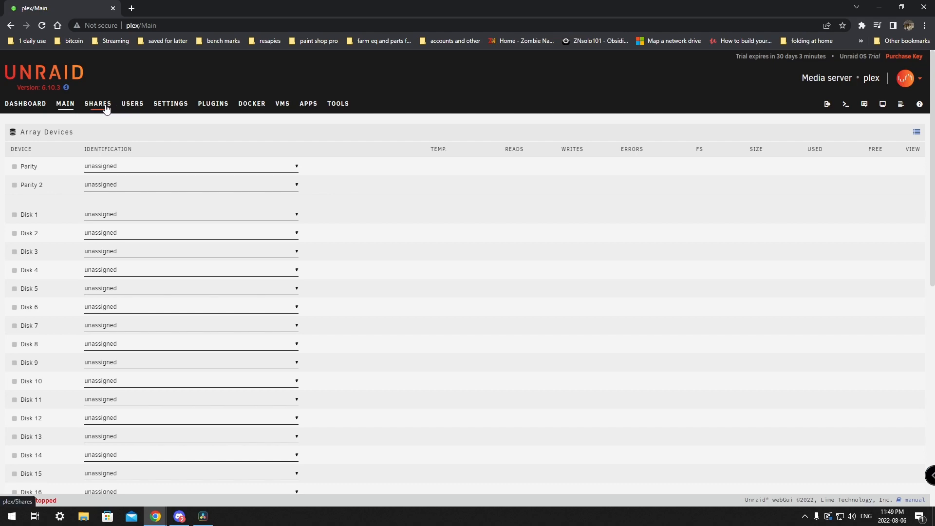
pyautogui.click(130, 104)
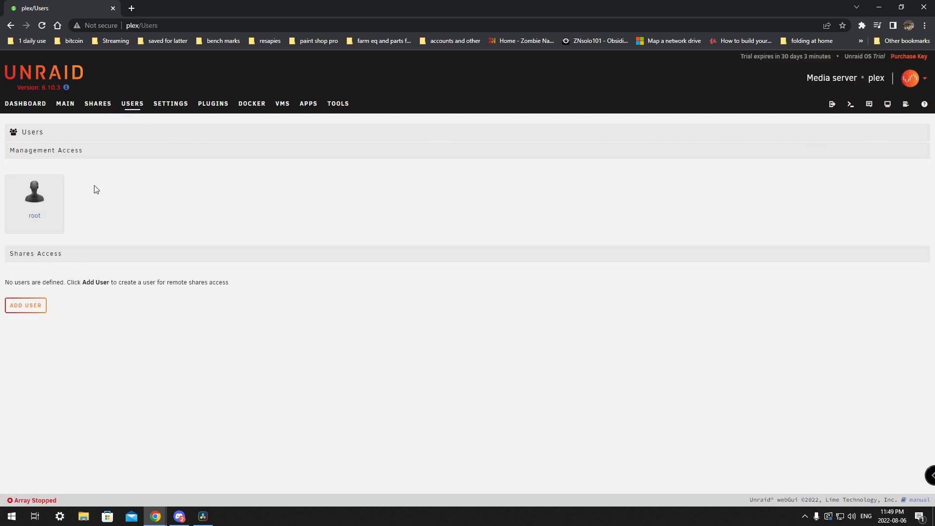
# Step: Add a share-access user with a user name, description 'owner', and a confirmed password
pyautogui.click(24, 311)
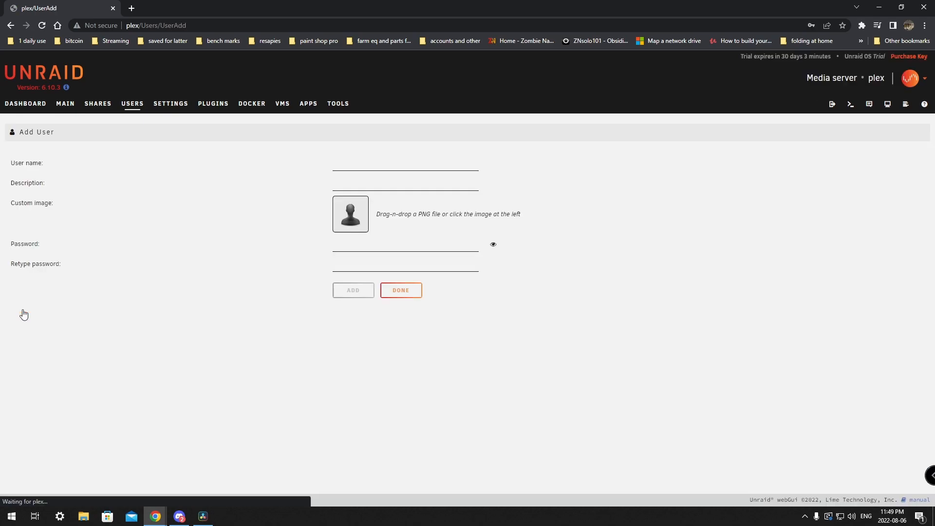
pyautogui.click(346, 168)
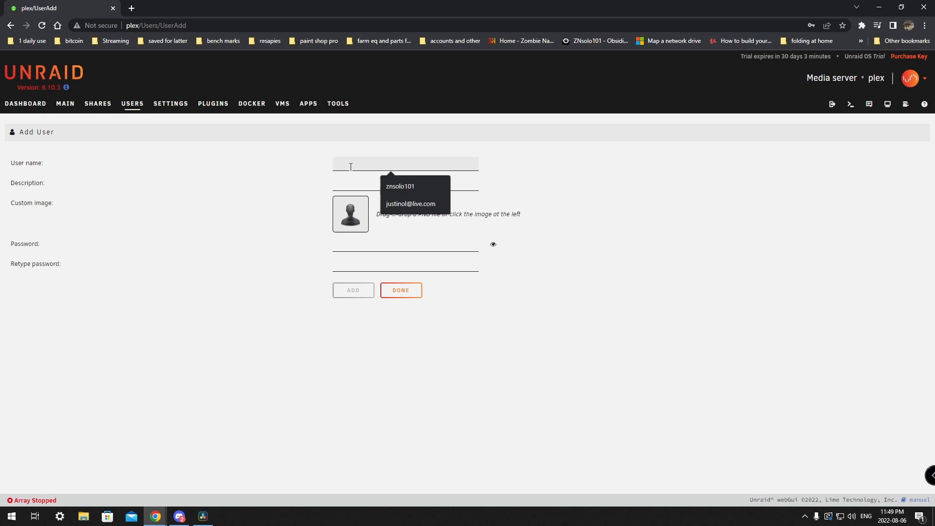
pyautogui.write('znsolo101')
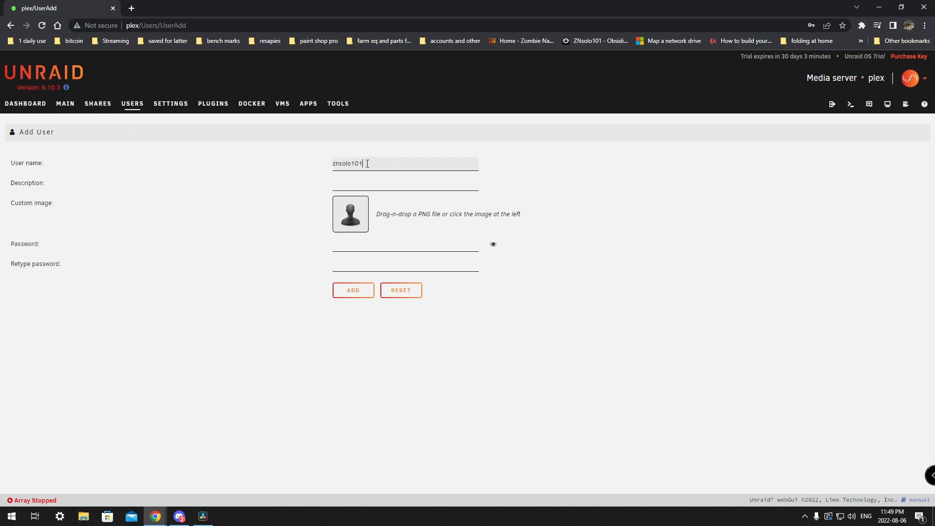
pyautogui.click(369, 184)
pyautogui.write('ow')
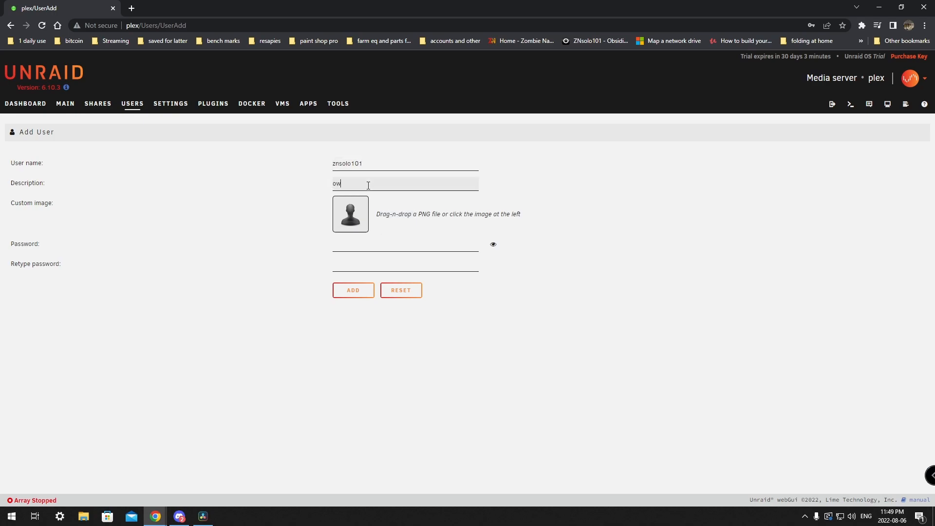
pyautogui.click(359, 249)
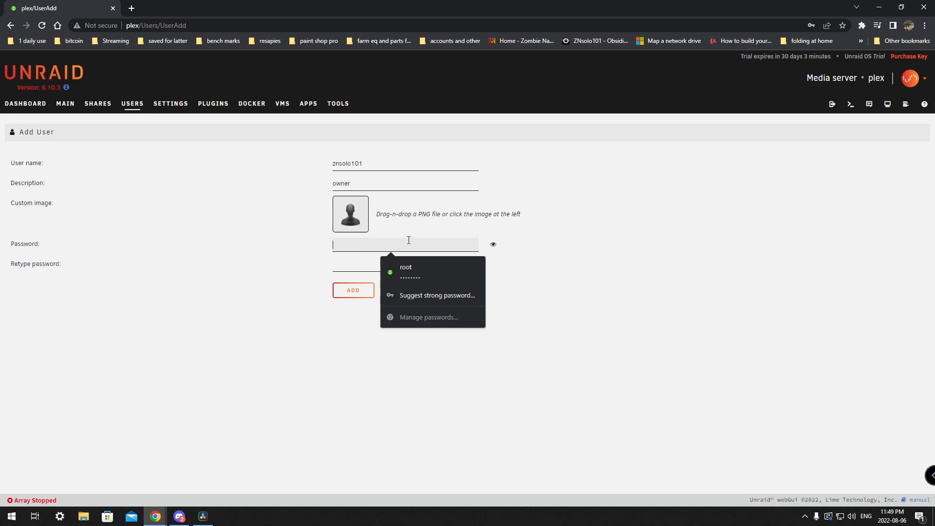
pyautogui.click(655, 256)
pyautogui.click(375, 249)
pyautogui.write('••••••')
pyautogui.click(349, 266)
pyautogui.write('•••')
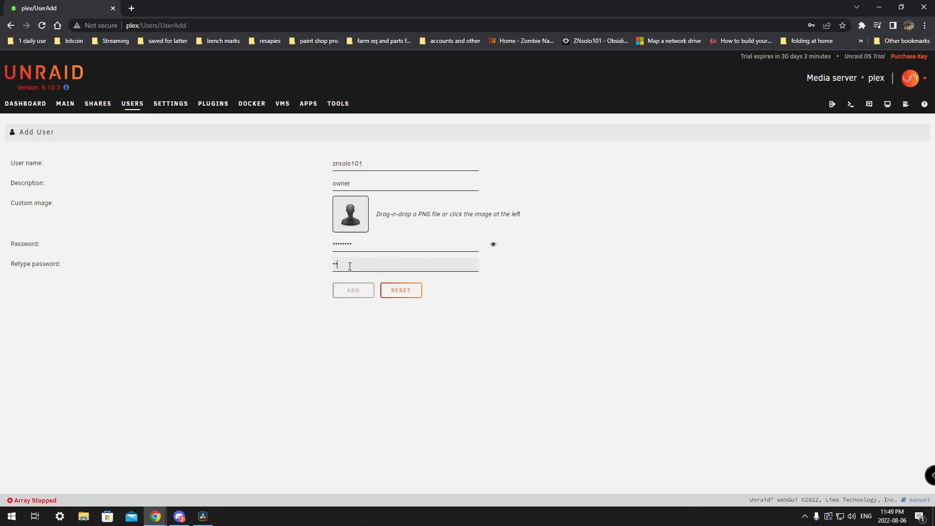
pyautogui.write('•••••')
pyautogui.click(354, 291)
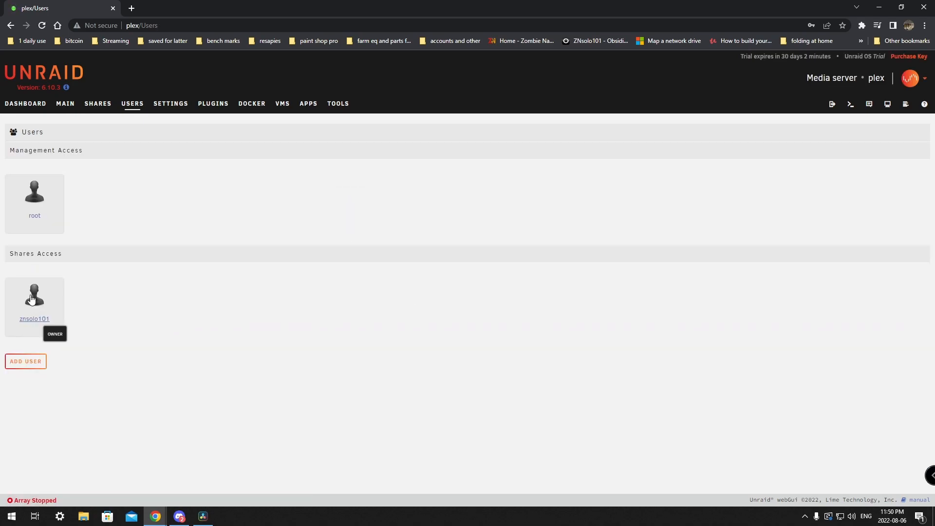
# Step: Look over the new user's settings, return to the Users list, then open Shares
pyautogui.click(38, 324)
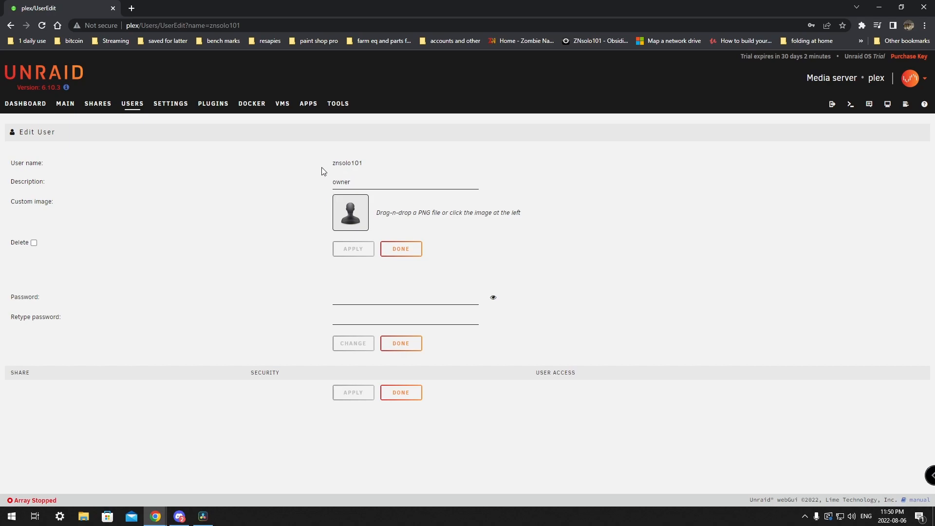
pyautogui.click(117, 107)
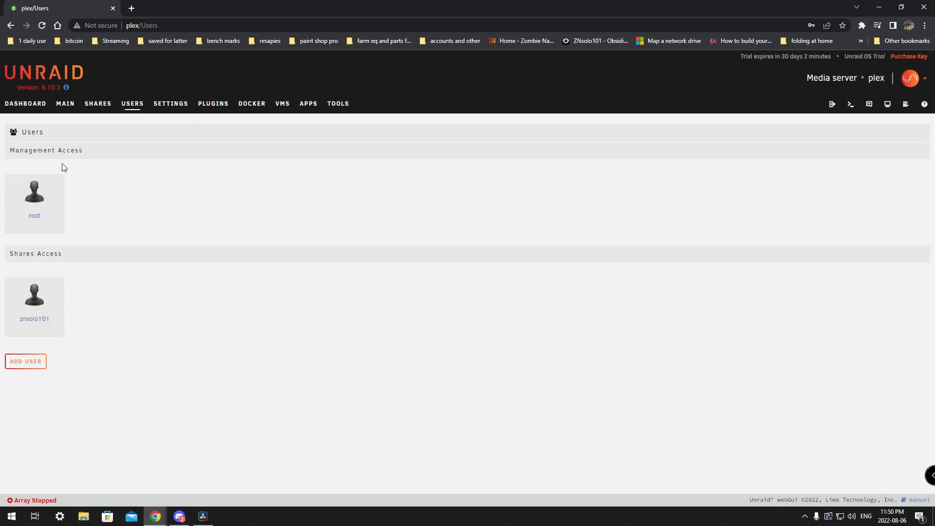
pyautogui.click(97, 108)
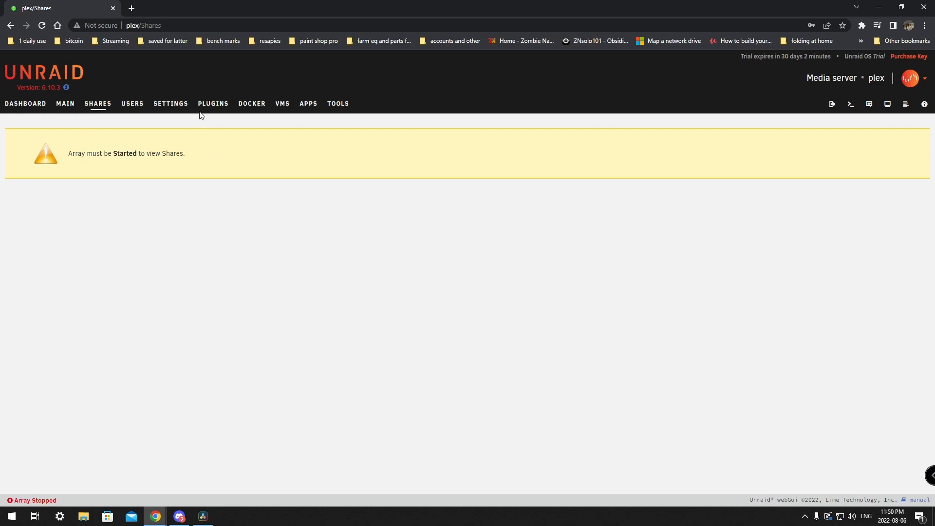
# Step: Review the Array Devices drive choices, leaving Parity 2 empty and Disk 1 unassigned
pyautogui.click(64, 104)
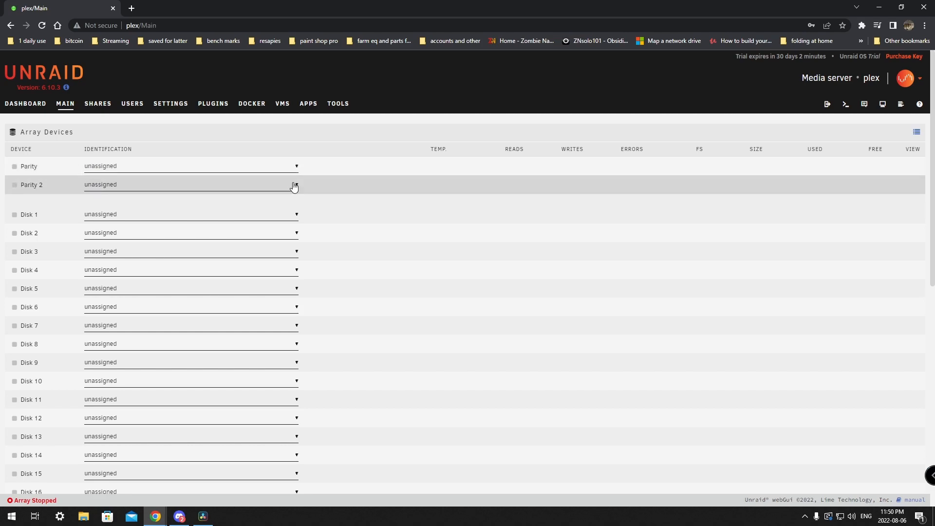
pyautogui.click(286, 217)
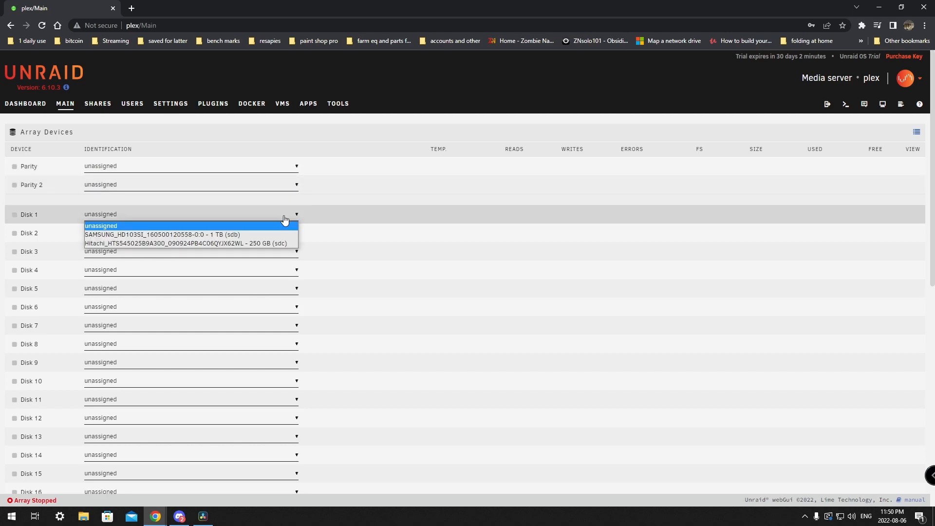
pyautogui.click(222, 235)
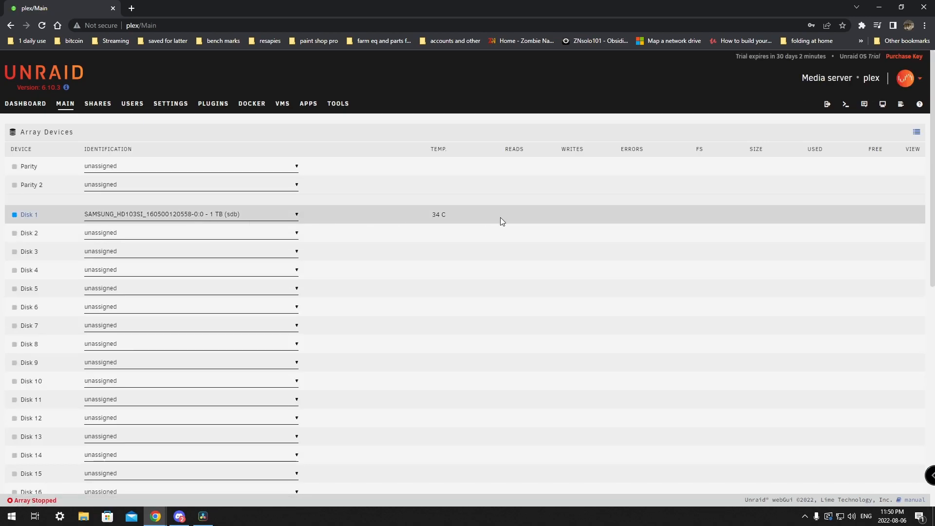
pyautogui.scroll(-5, 485, 231)
pyautogui.scroll(-4, 480, 236)
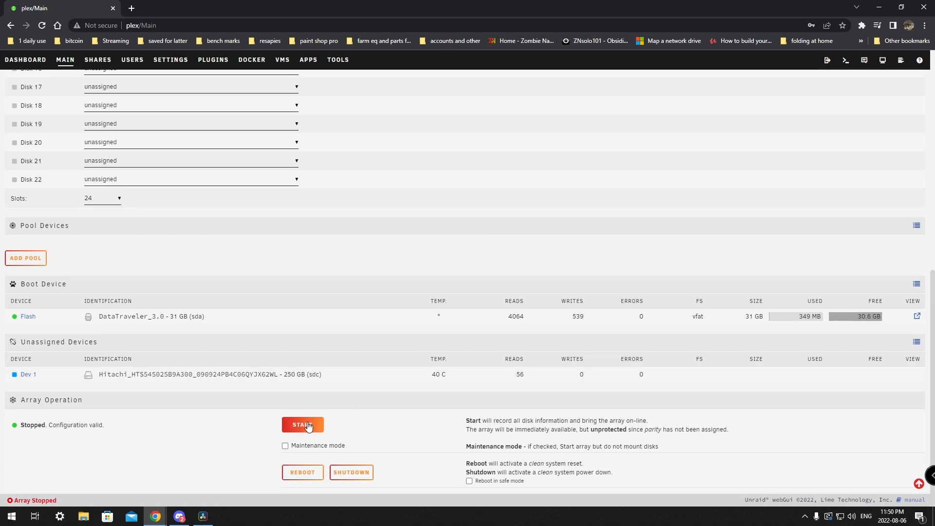
pyautogui.scroll(9, 376, 242)
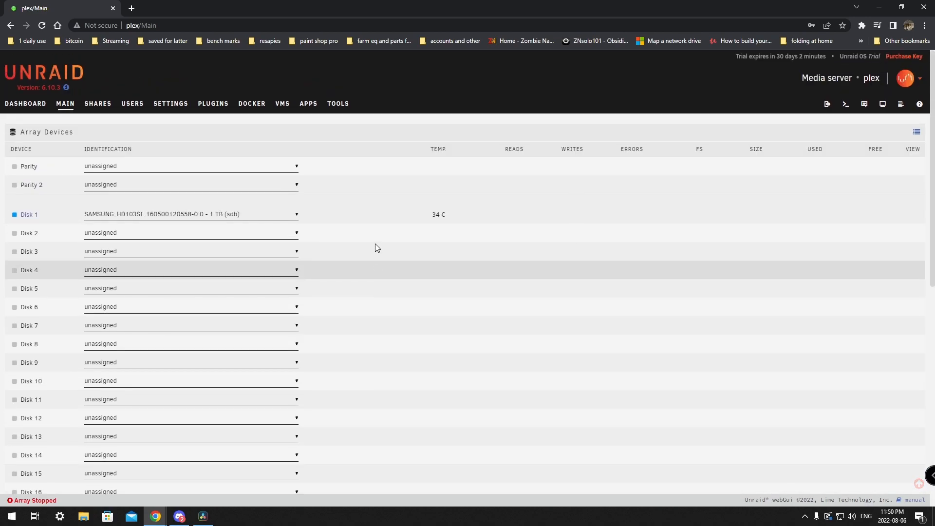
pyautogui.click(199, 189)
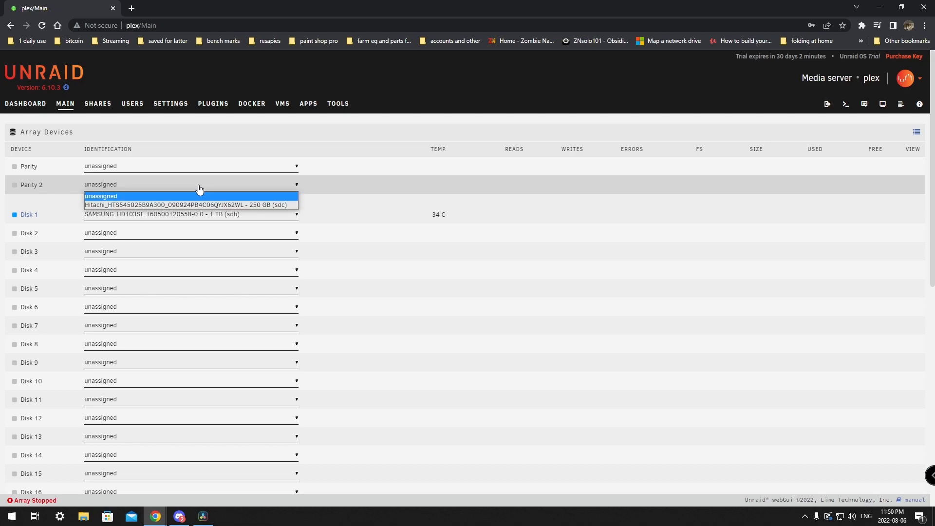
pyautogui.click(357, 168)
pyautogui.click(166, 215)
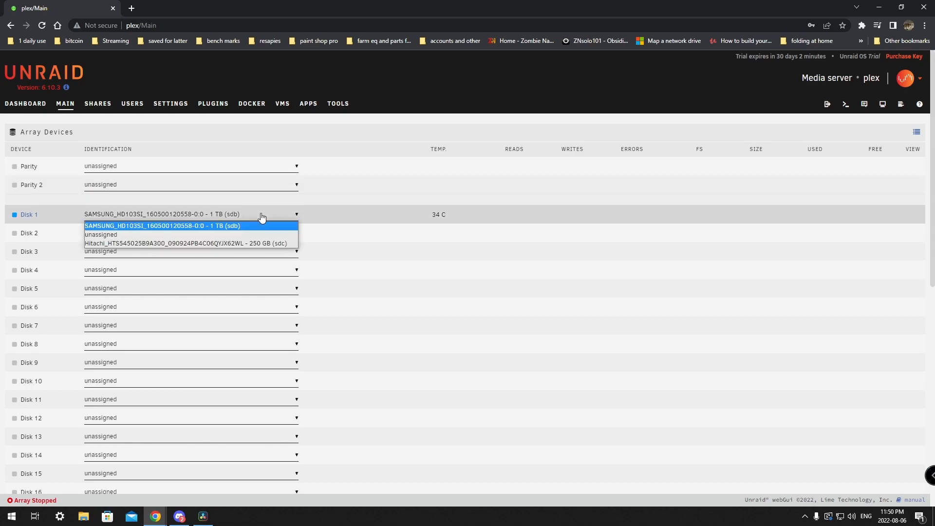
pyautogui.click(155, 226)
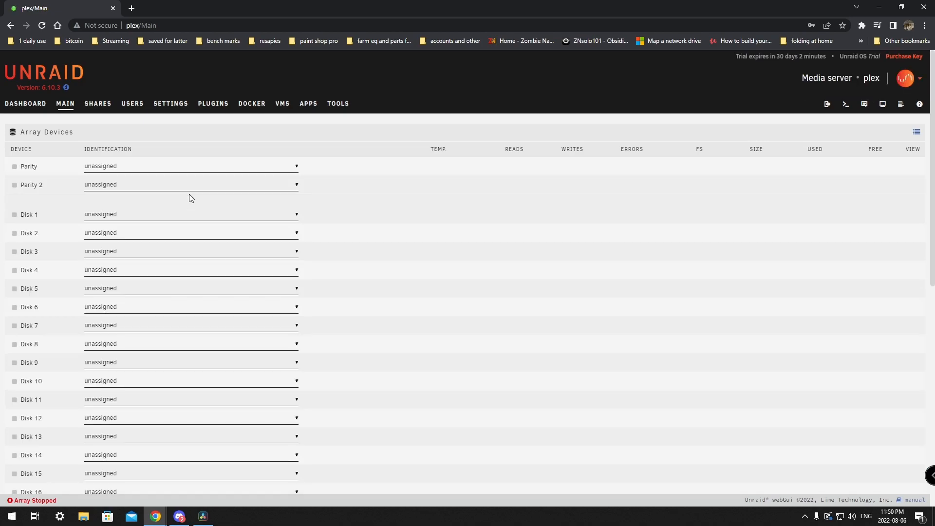
# Step: Assign the SAMSUNG 1 TB (sdb) as Parity and the Hitachi 250 GB (sdc) as Disk 1
pyautogui.click(173, 168)
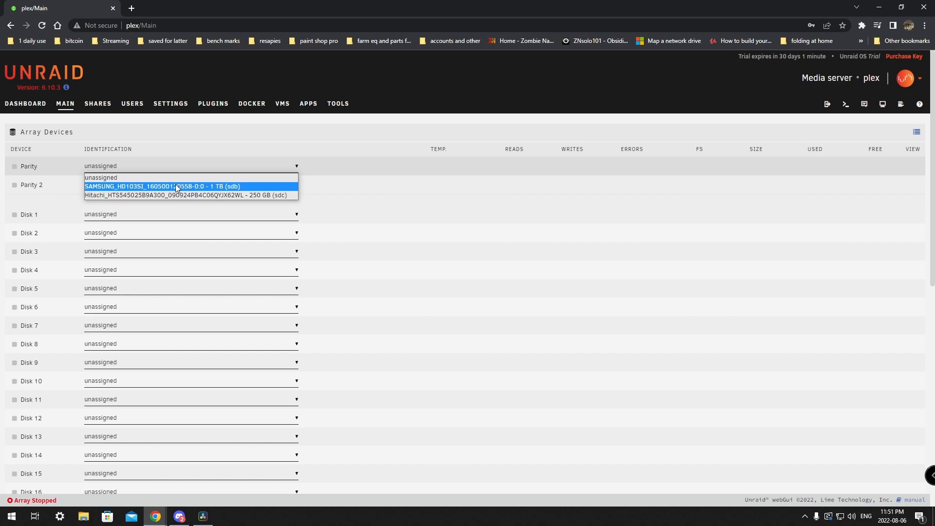
pyautogui.click(176, 187)
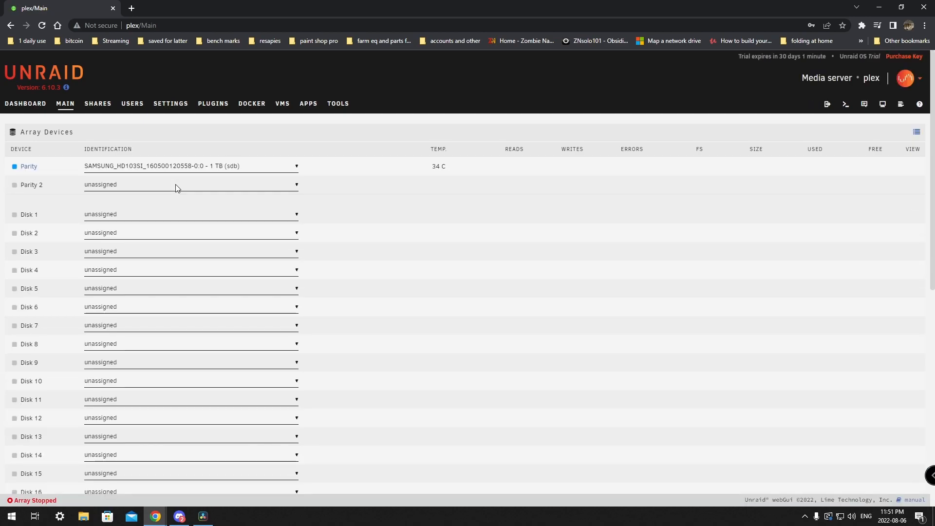
pyautogui.click(245, 217)
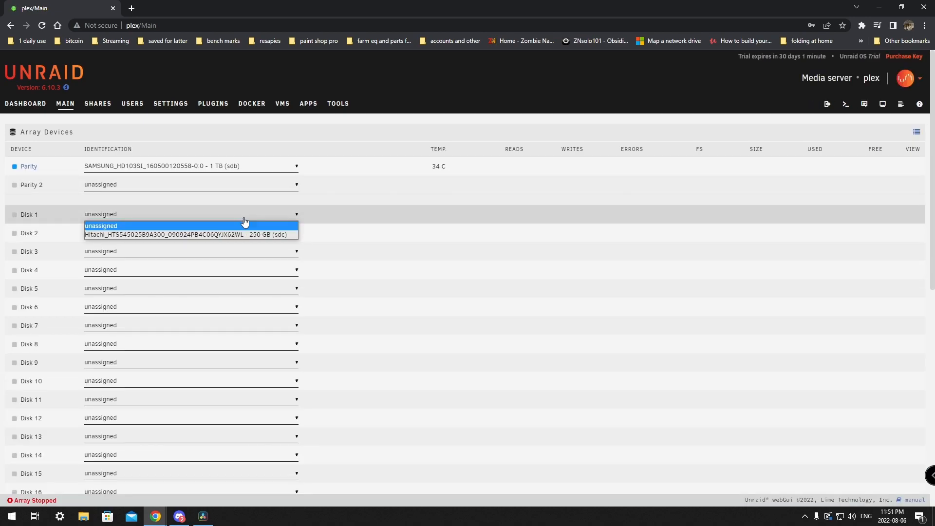
pyautogui.click(221, 237)
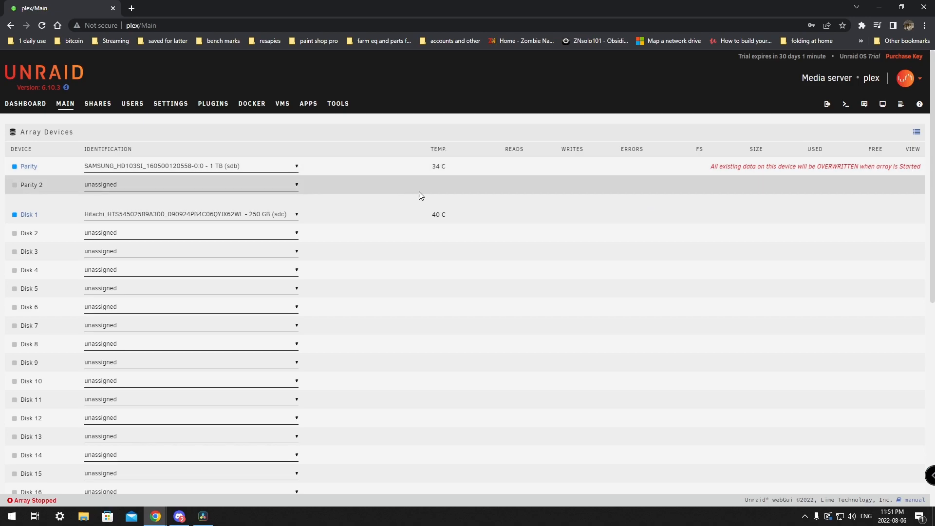
pyautogui.scroll(-8, 434, 293)
pyautogui.scroll(8, 349, 383)
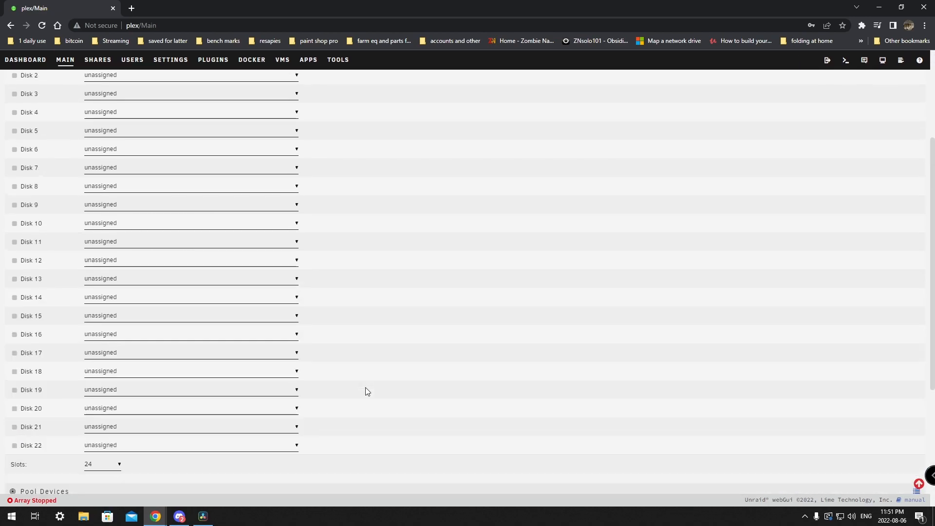
# Step: Leave Parity unassigned, put the 1 TB Samsung in Disk 1, and start the array
pyautogui.click(273, 168)
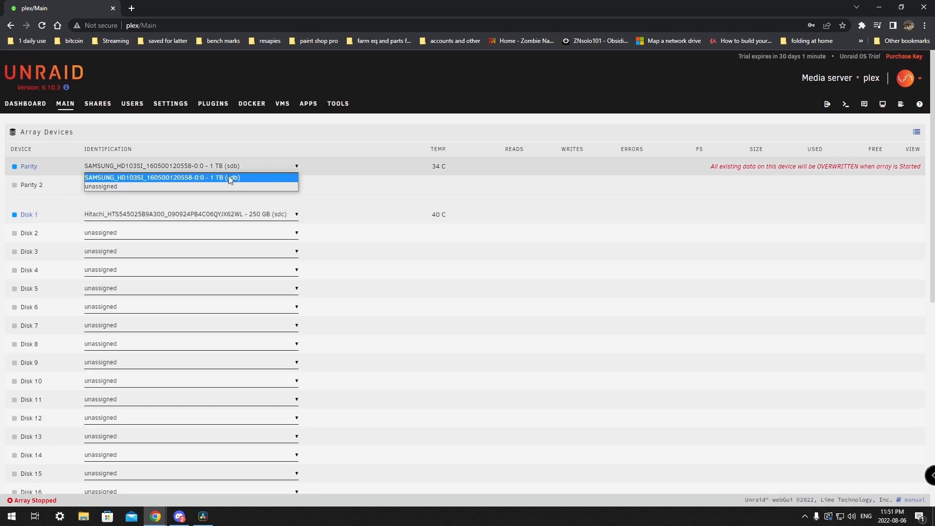
pyautogui.click(176, 184)
pyautogui.click(290, 212)
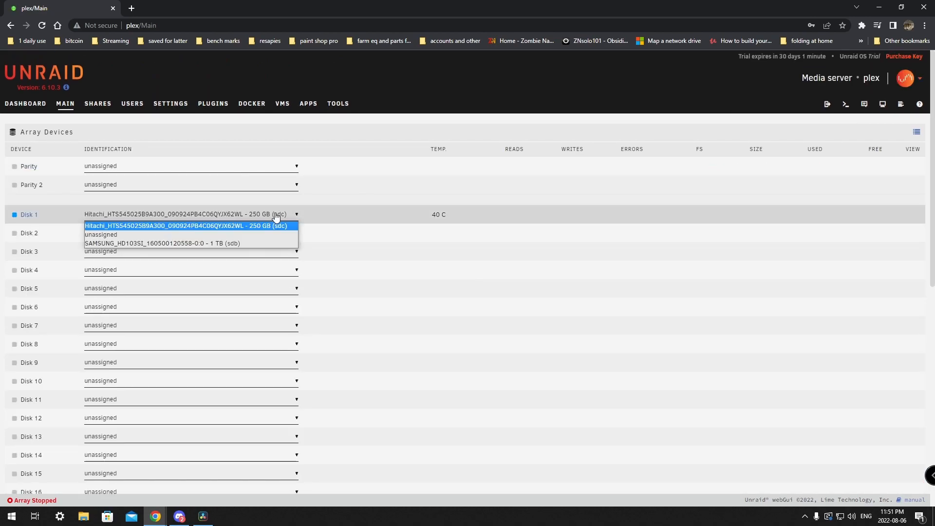
pyautogui.click(180, 231)
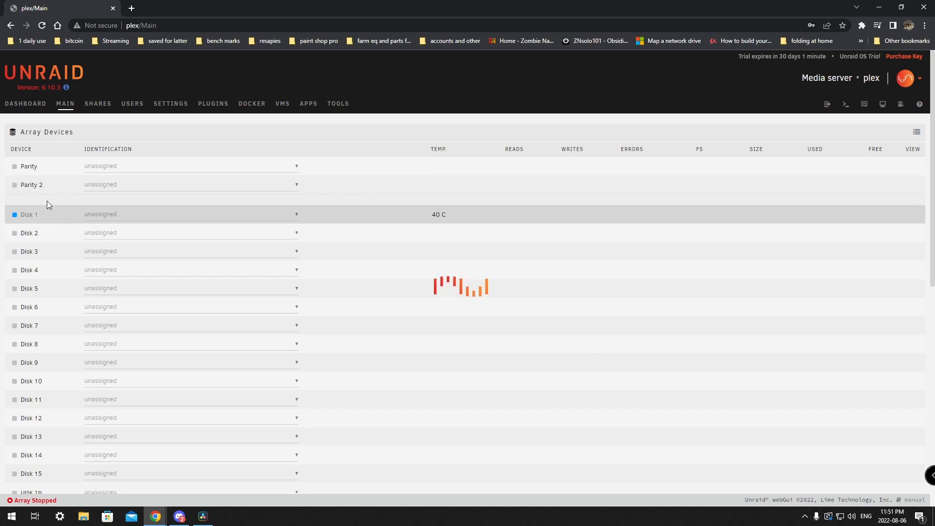
pyautogui.click(227, 214)
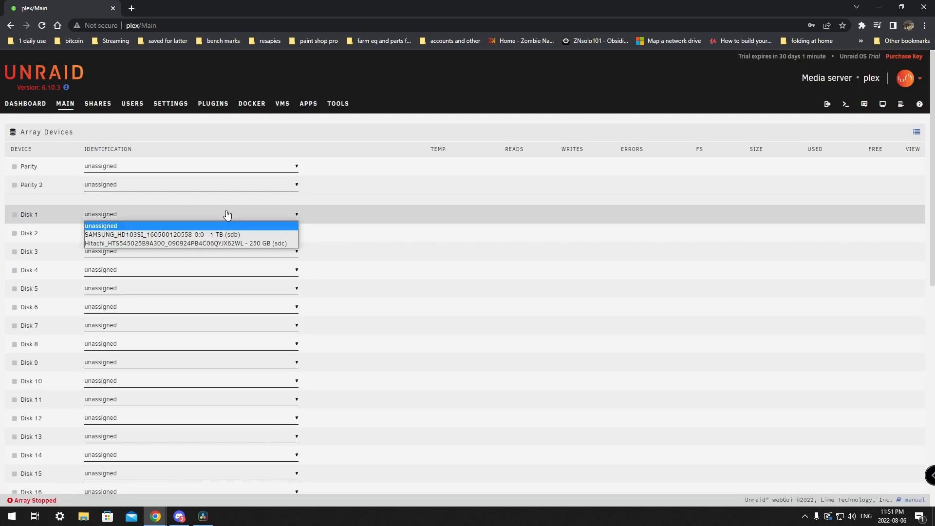
pyautogui.click(154, 234)
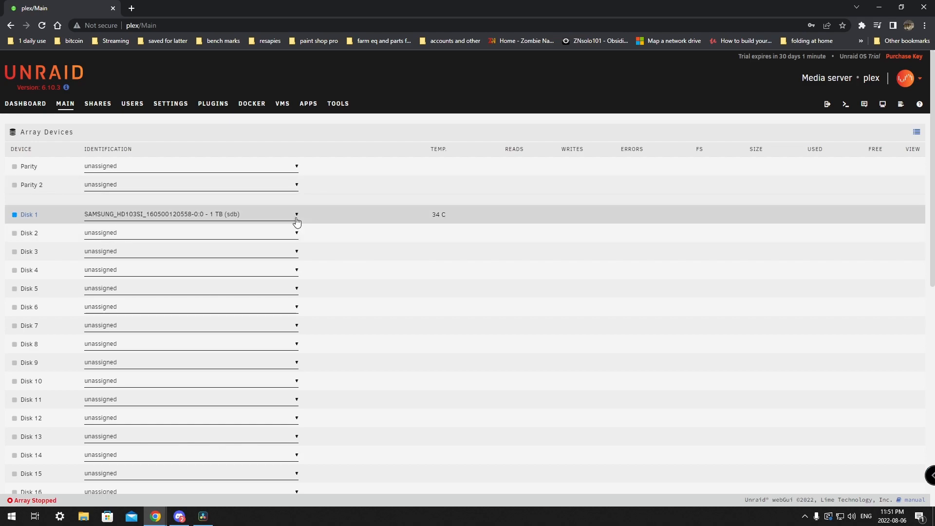
pyautogui.scroll(-10, 297, 221)
pyautogui.click(303, 425)
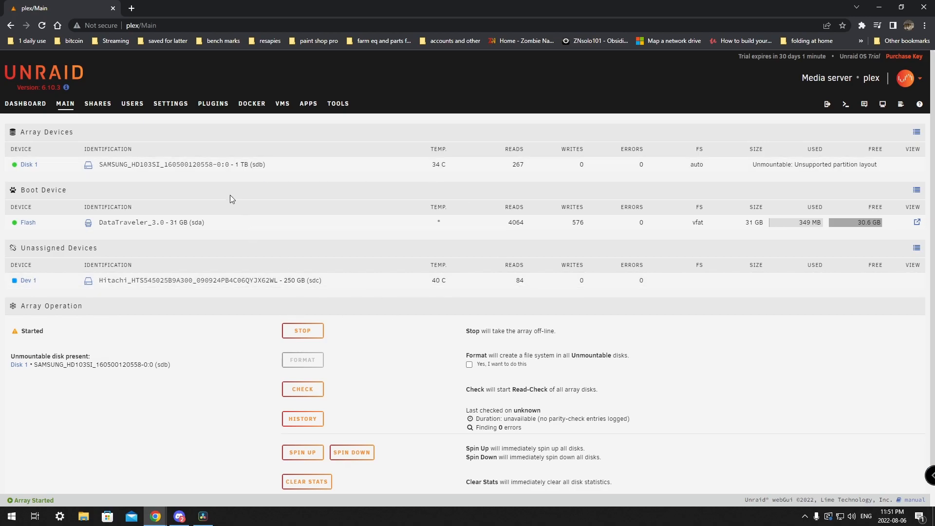
# Step: Confirm 'Yes, I want to do this', accept the warning, and format the unmountable Samsung Disk 1
pyautogui.click(98, 105)
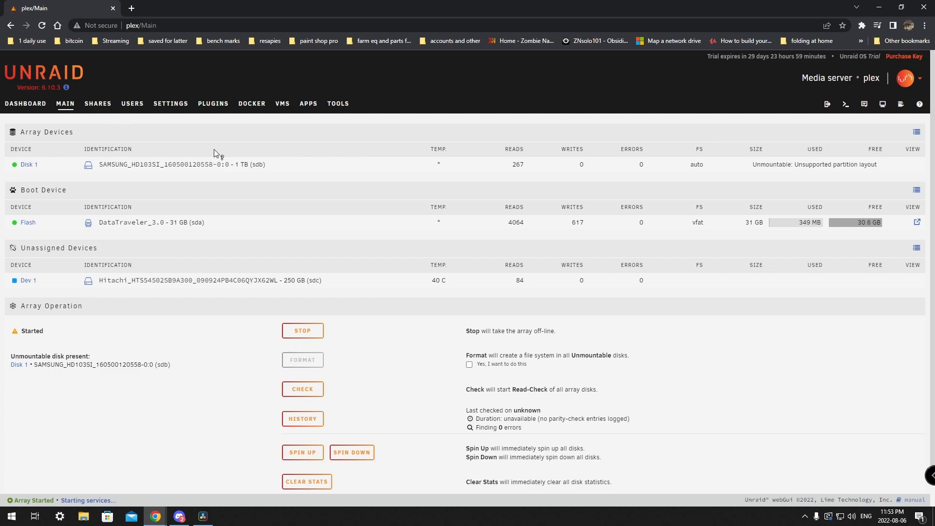
pyautogui.click(470, 366)
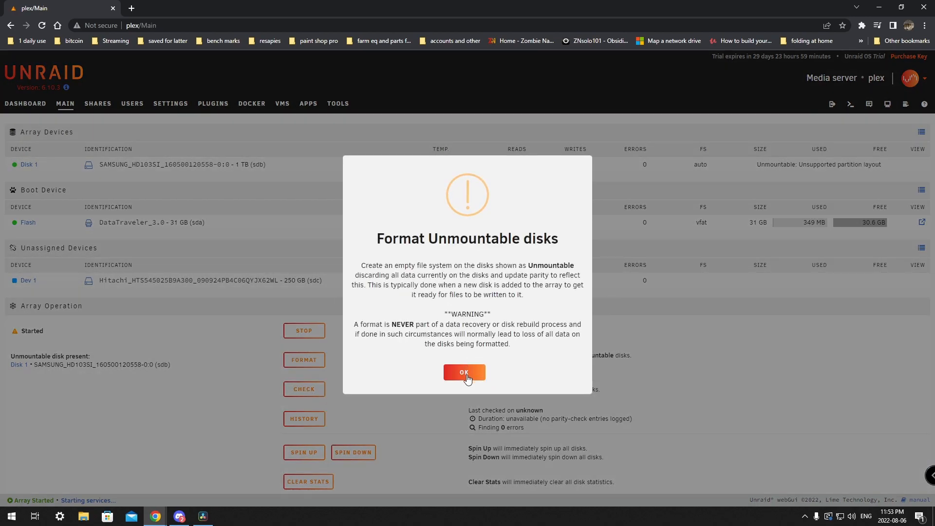
pyautogui.click(465, 374)
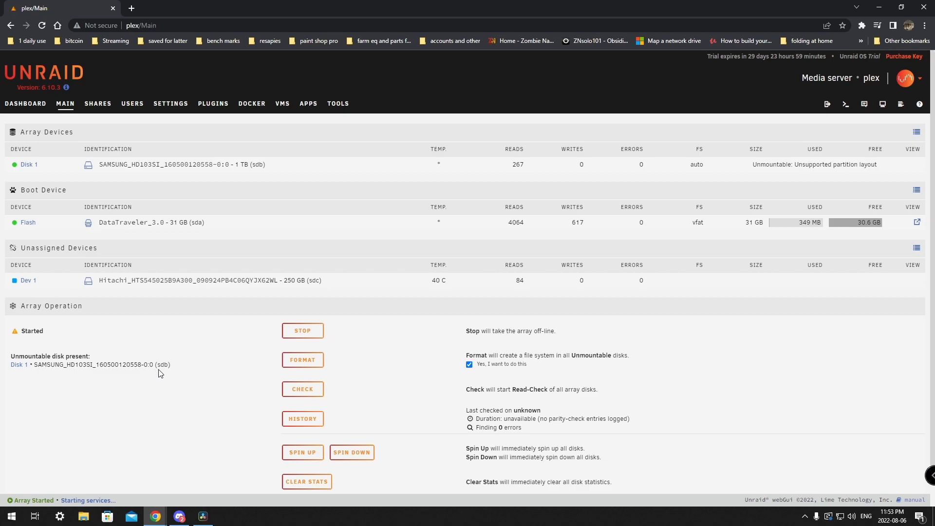
pyautogui.click(298, 361)
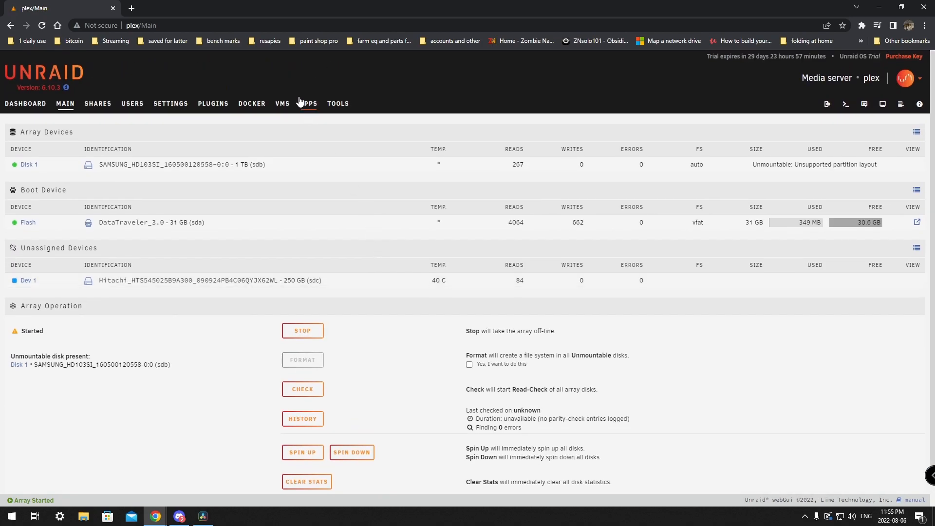
# Step: Install the Community Applications plugin (2022.07.26) from Apps and accept both disclaimers
pyautogui.click(306, 102)
pyautogui.click(354, 196)
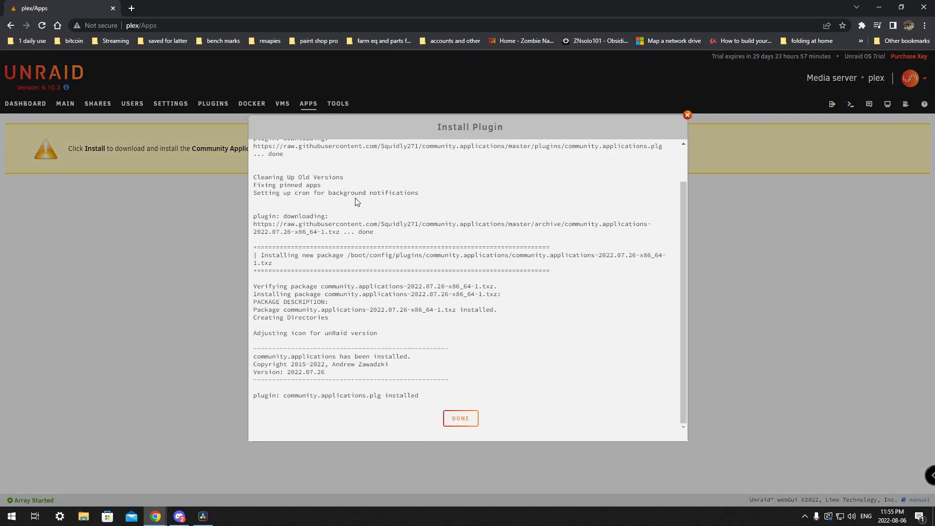
pyautogui.click(465, 418)
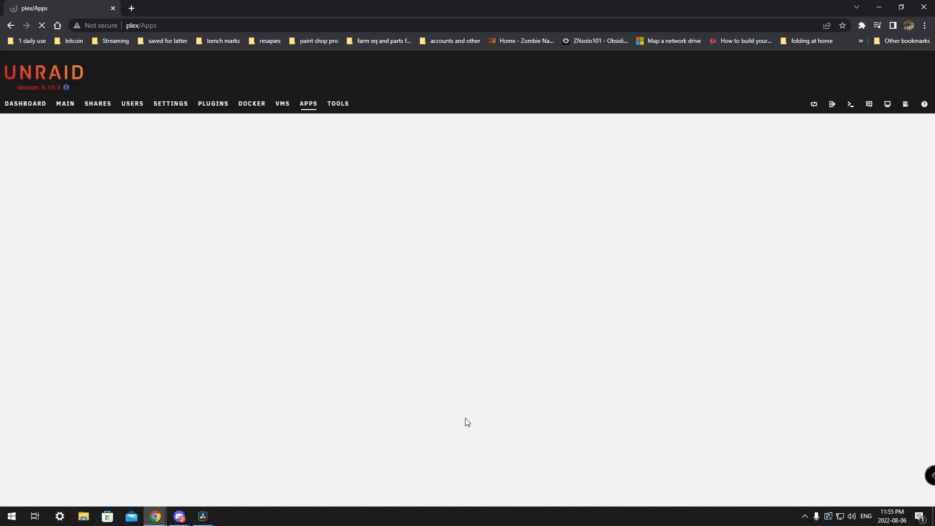
pyautogui.click(432, 363)
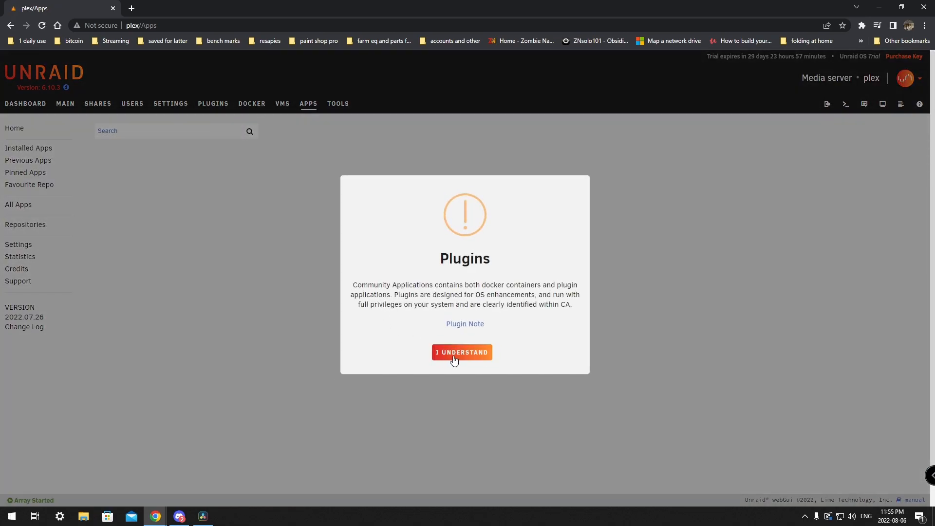
pyautogui.click(459, 353)
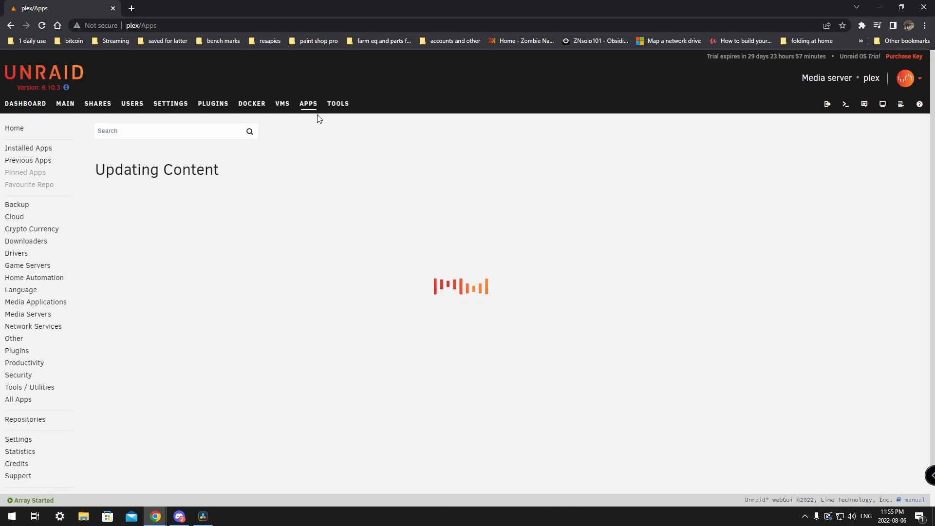
# Step: Reboot the plex server from Main's Array Operation section and confirm with Proceed
pyautogui.click(338, 104)
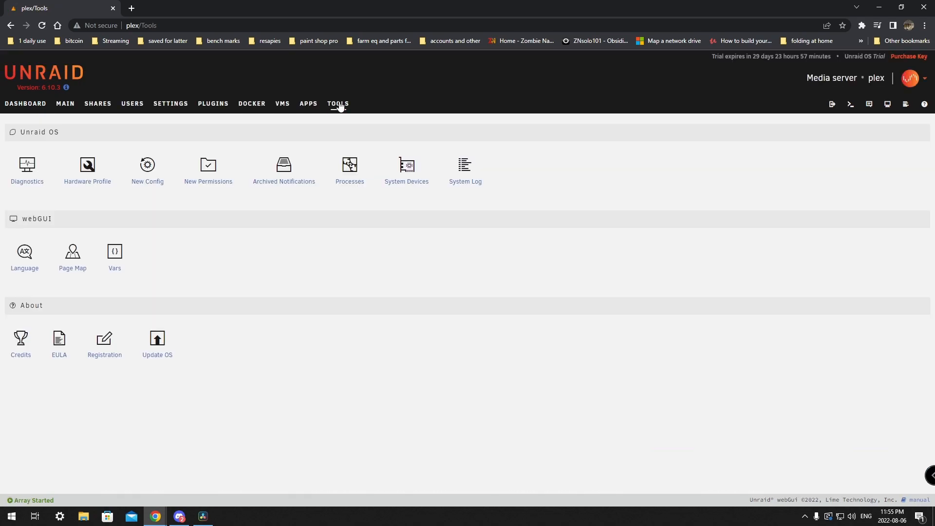
pyautogui.click(65, 106)
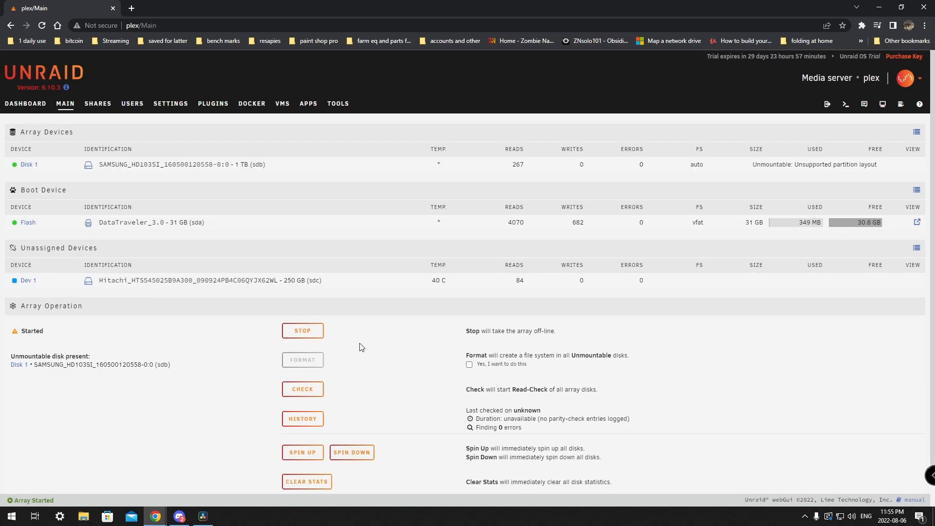
pyautogui.scroll(-1, 365, 404)
pyautogui.click(301, 470)
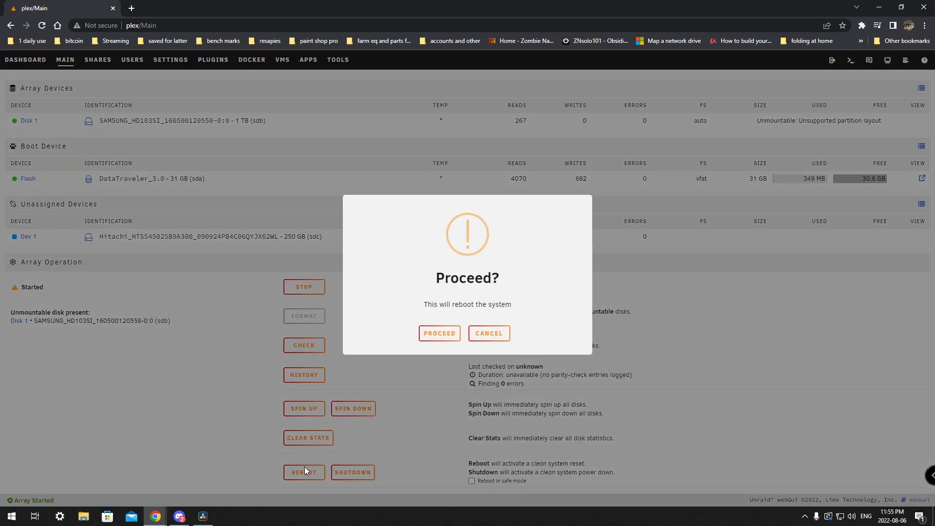
pyautogui.click(436, 335)
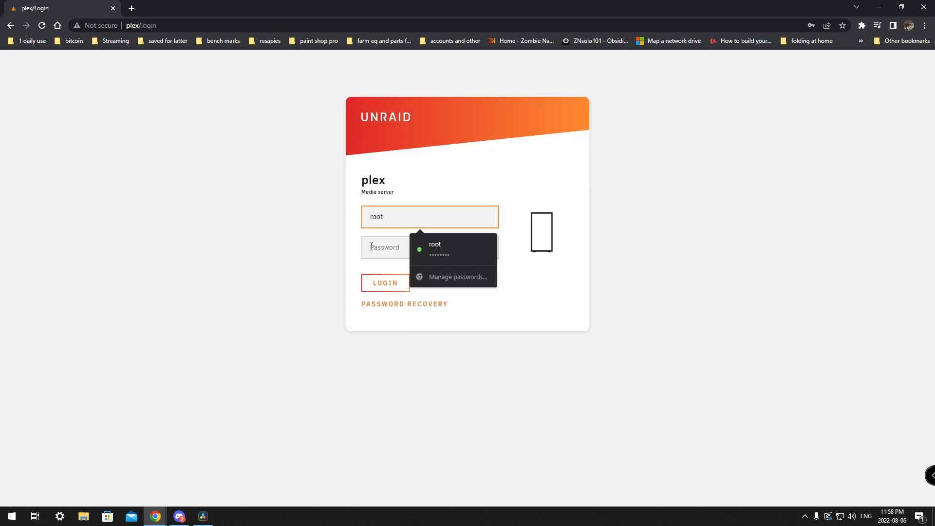
# Step: Log back in as root after the reboot and dismiss Chrome's password warning
pyautogui.click(373, 248)
pyautogui.write('•••')
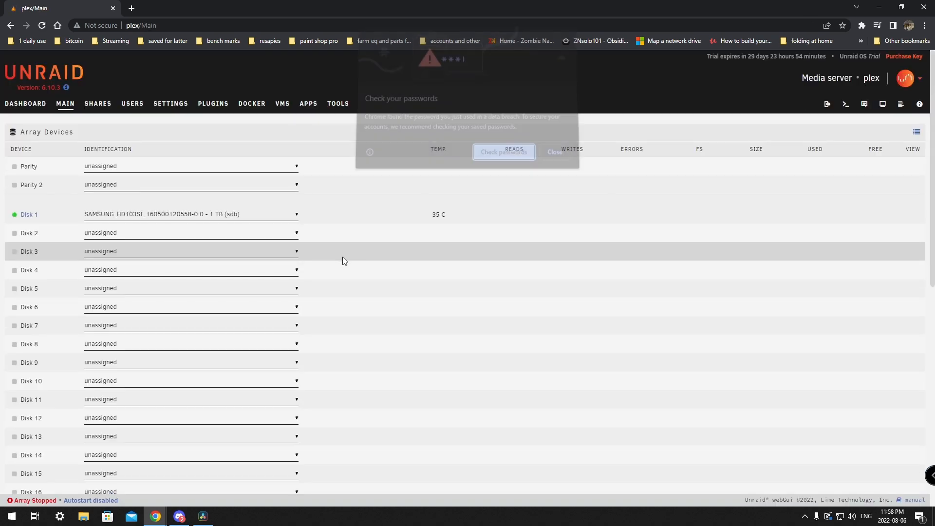
pyautogui.click(555, 157)
# Step: Check Shares, then start the array again from the Main page
pyautogui.click(102, 105)
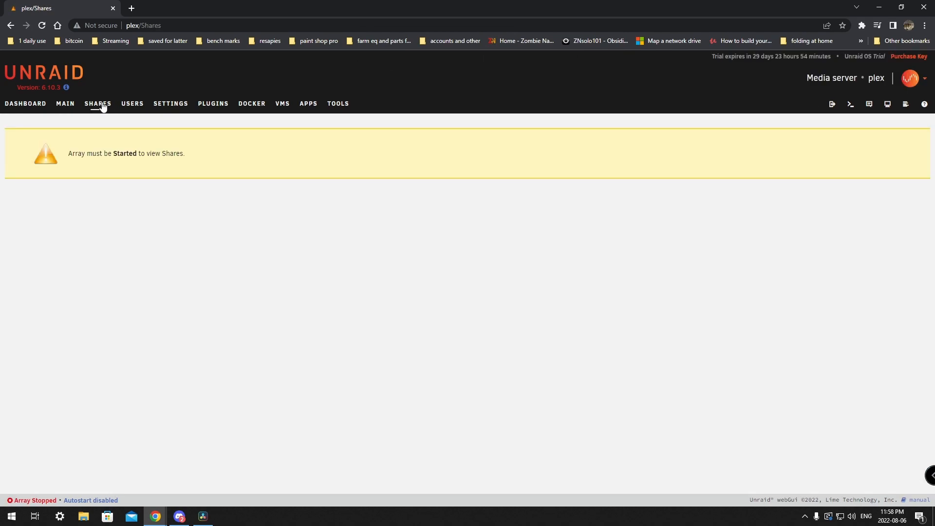
pyautogui.click(68, 105)
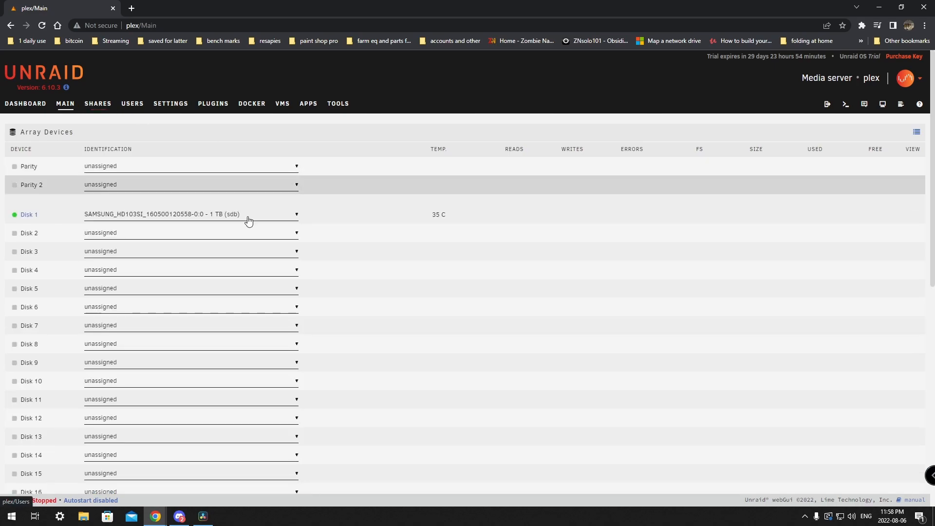
pyautogui.scroll(-9, 286, 259)
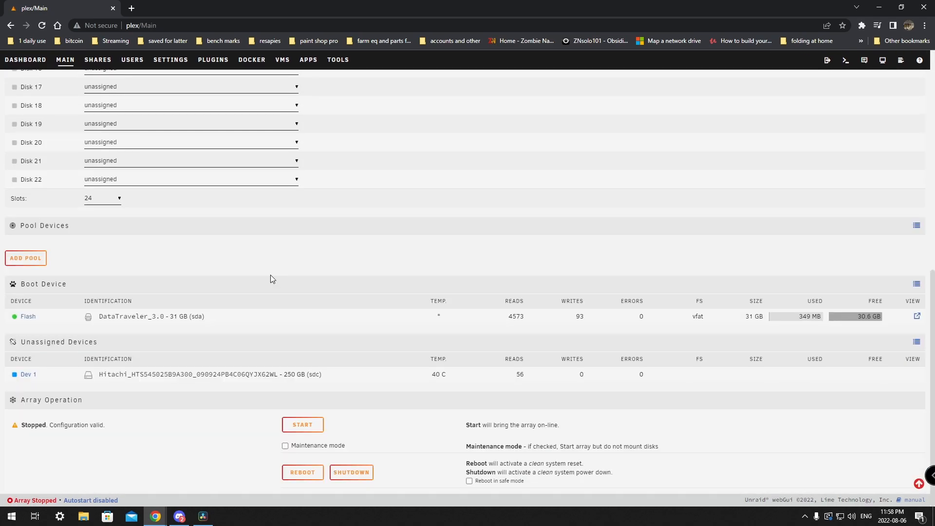
pyautogui.click(306, 426)
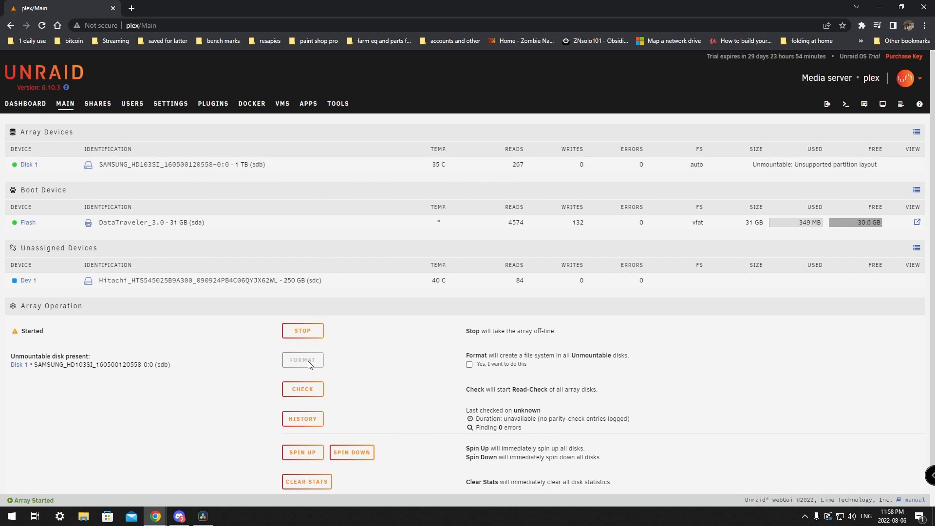
# Step: Format the unmountable Disk 1 as xfs, dismiss its notification, and open the Shares list
pyautogui.click(469, 366)
pyautogui.click(469, 371)
pyautogui.click(314, 361)
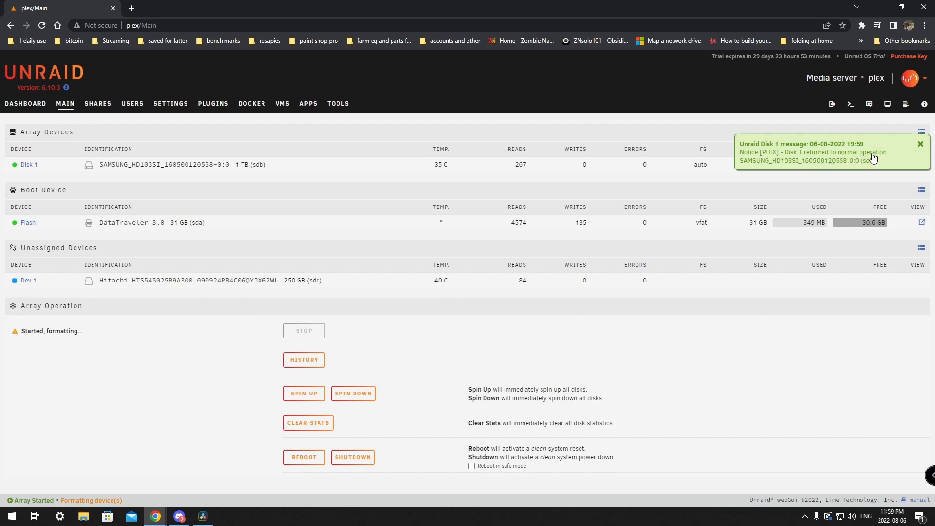
pyautogui.click(921, 144)
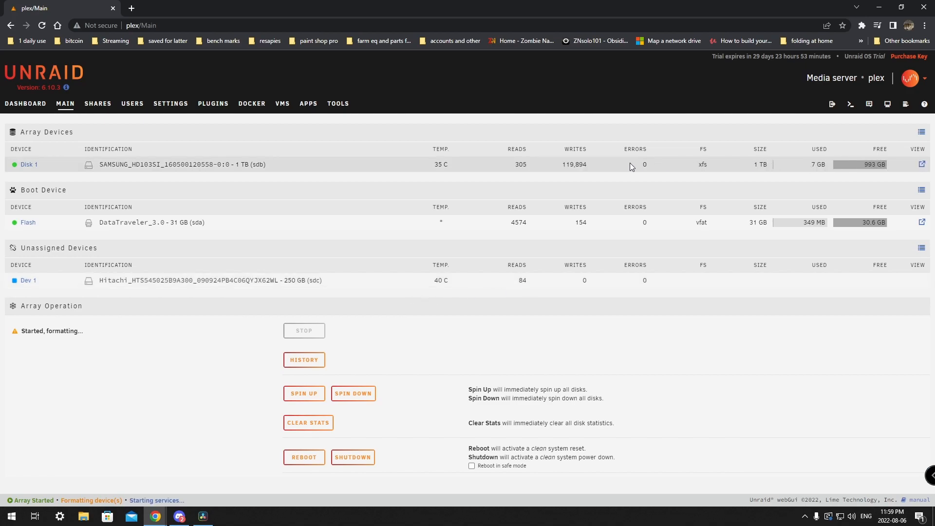
pyautogui.click(98, 107)
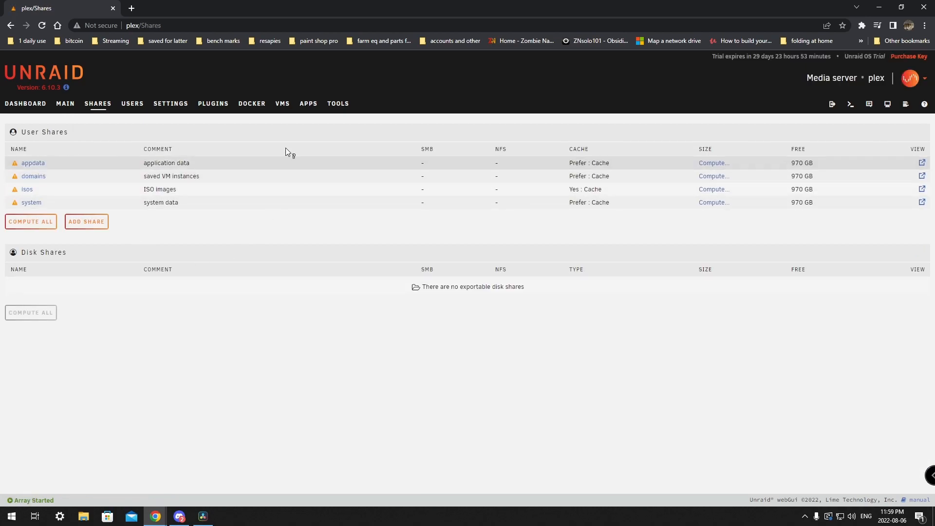
# Step: Add a share named NASdrive with comment 'storage', keeping the default disks and split level
pyautogui.click(97, 227)
pyautogui.click(341, 165)
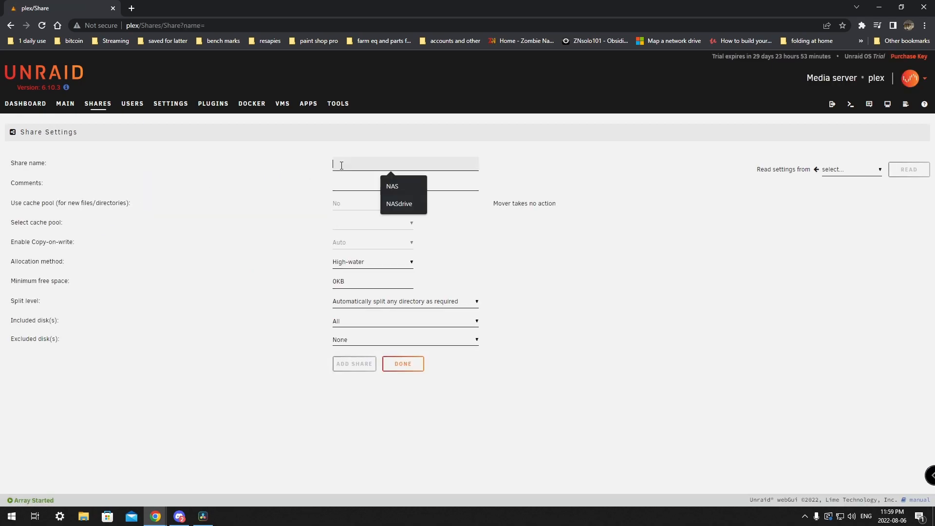
pyautogui.click(400, 187)
pyautogui.click(396, 184)
pyautogui.click(389, 204)
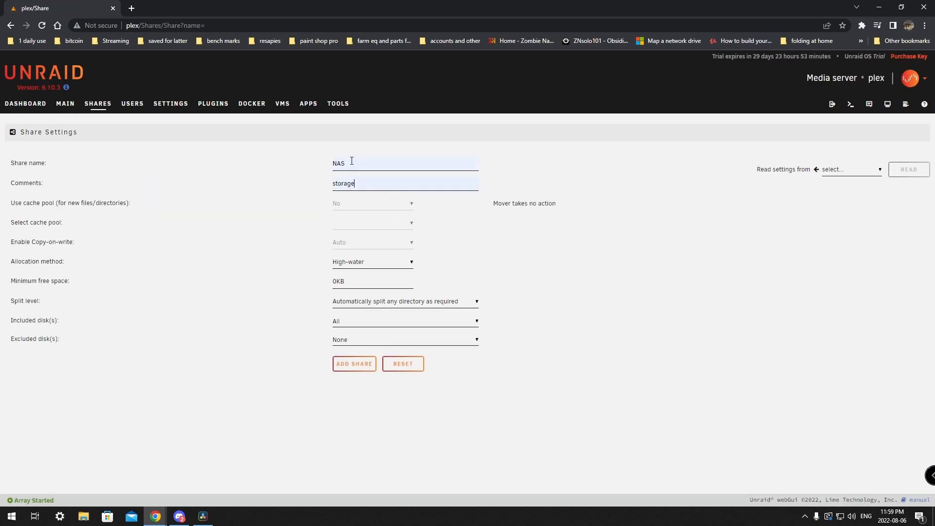
pyautogui.click(353, 161)
pyautogui.click(399, 203)
pyautogui.click(366, 323)
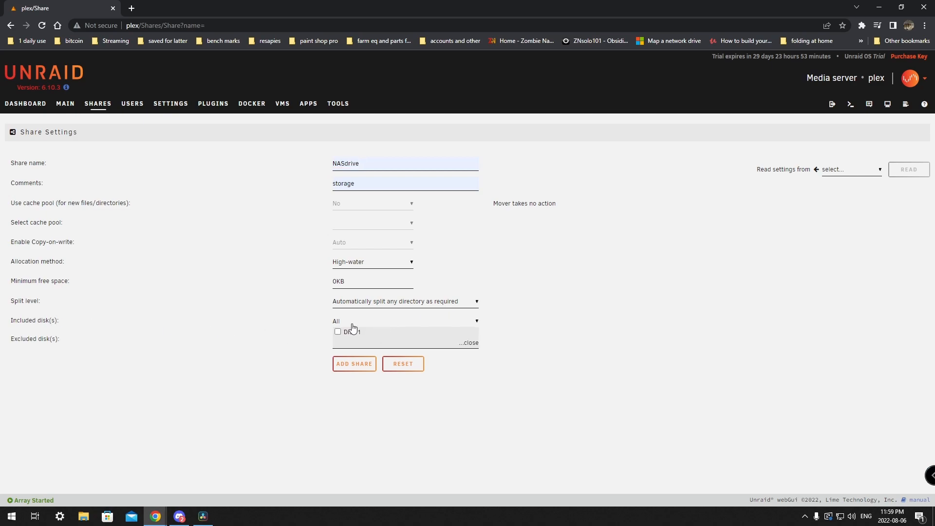
pyautogui.click(399, 304)
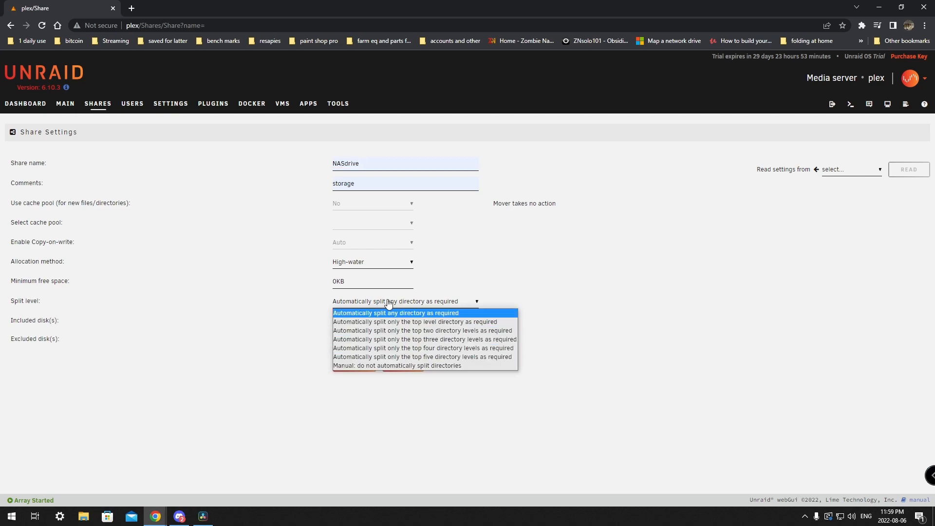
pyautogui.click(590, 281)
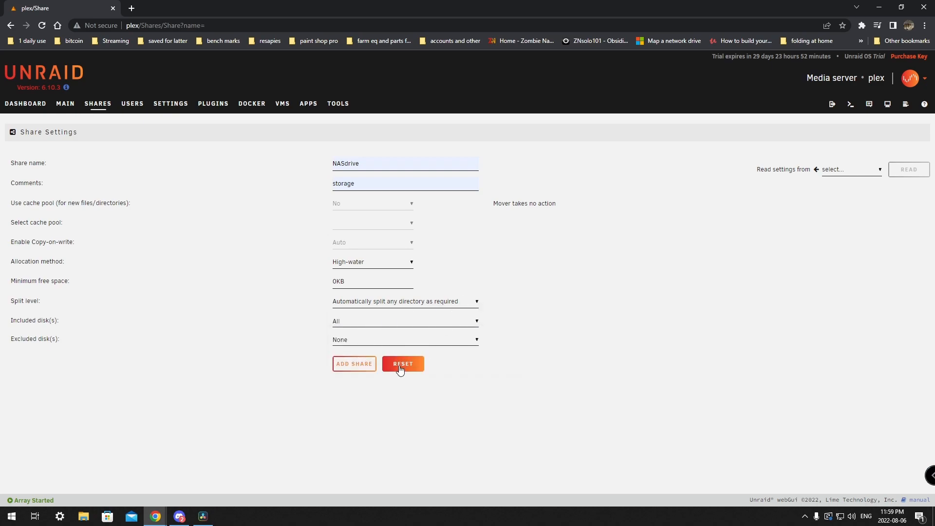
pyautogui.click(347, 367)
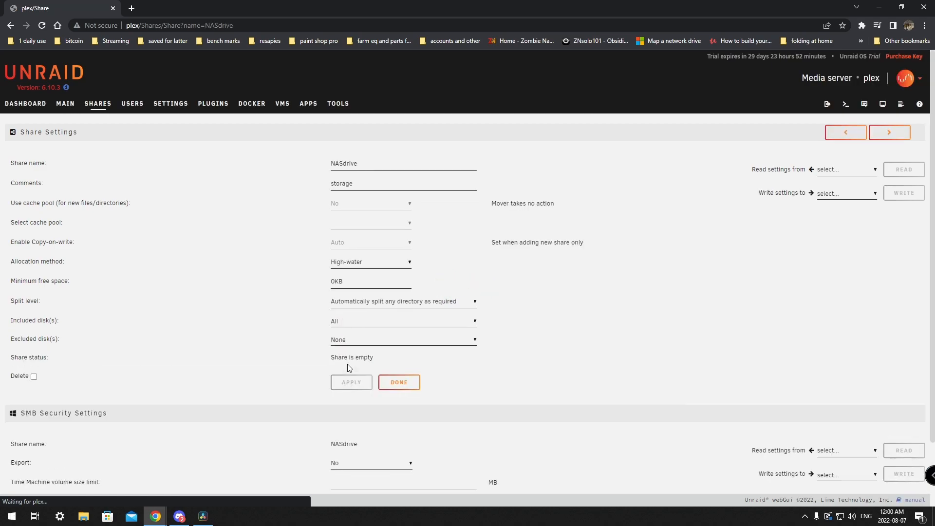
# Step: Set the NASdrive SMB Export to Yes and Security to Private, and apply
pyautogui.scroll(-2, 349, 368)
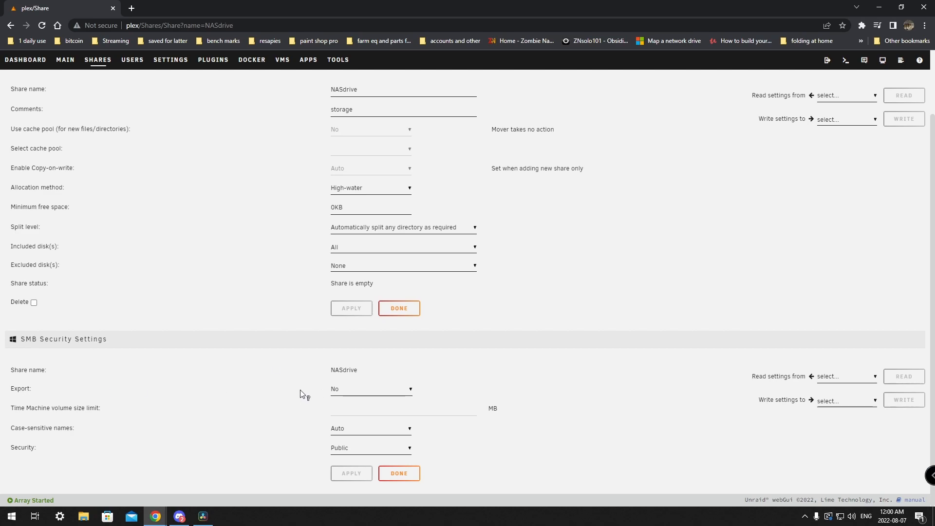
pyautogui.click(359, 447)
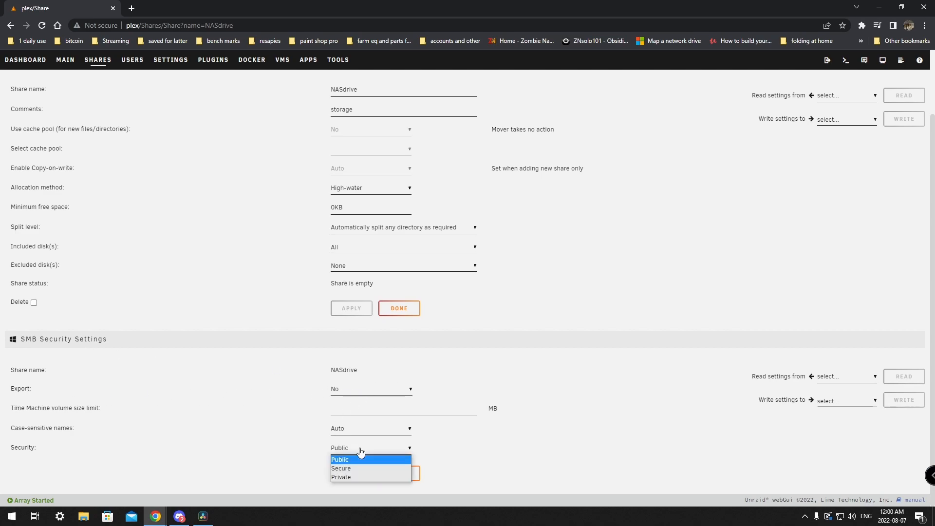
pyautogui.click(352, 478)
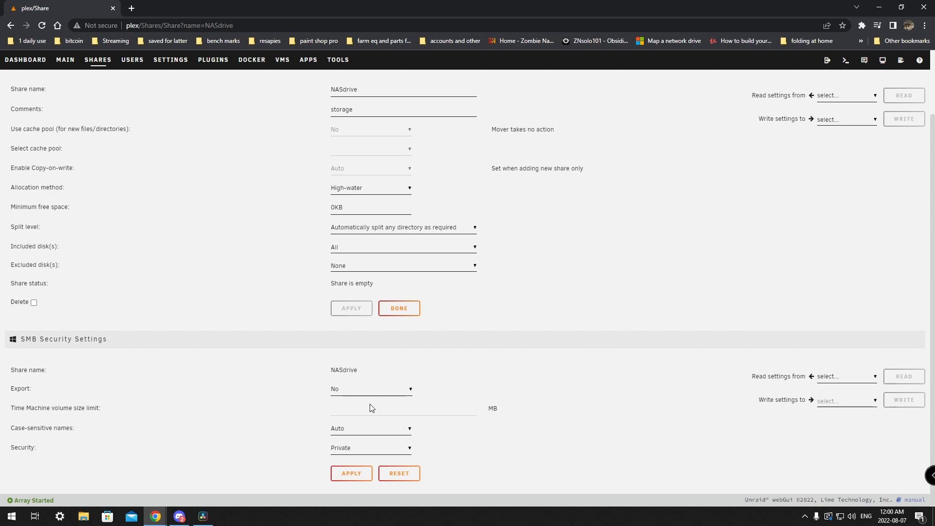
pyautogui.click(363, 388)
pyautogui.click(342, 410)
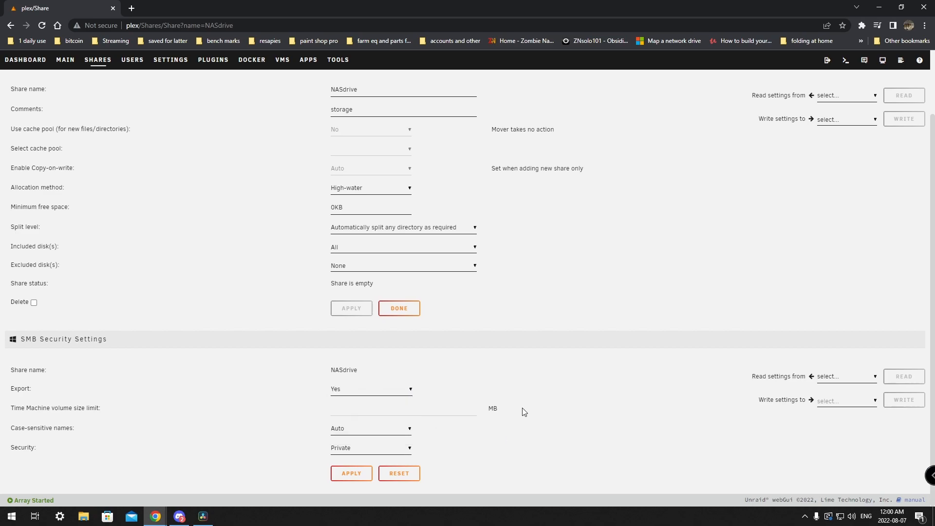
pyautogui.click(349, 475)
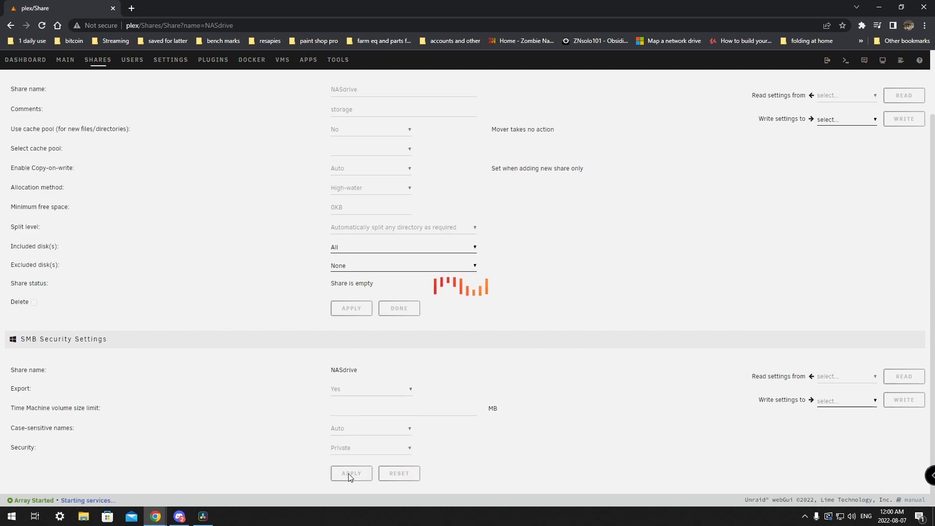
# Step: Give the share user Read/Write access to NASdrive and apply
pyautogui.scroll(-5, 307, 422)
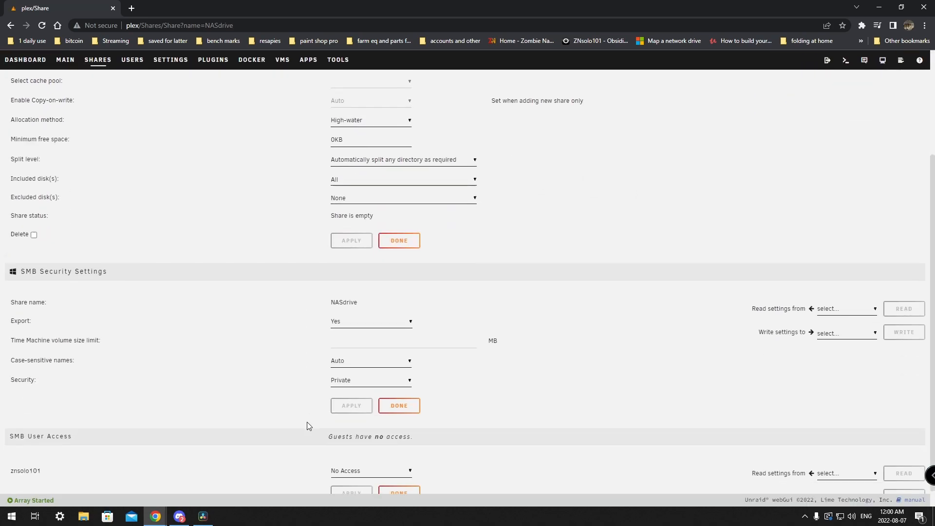
pyautogui.click(361, 453)
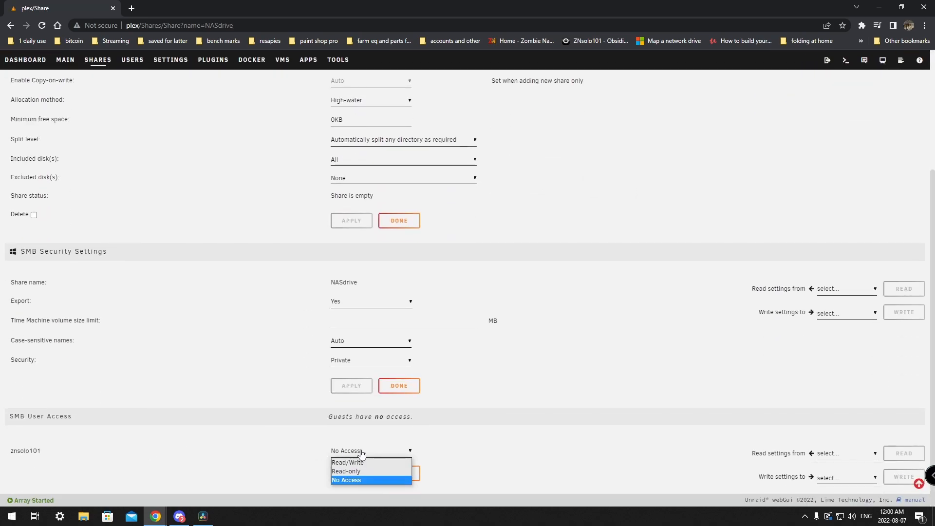
pyautogui.click(353, 463)
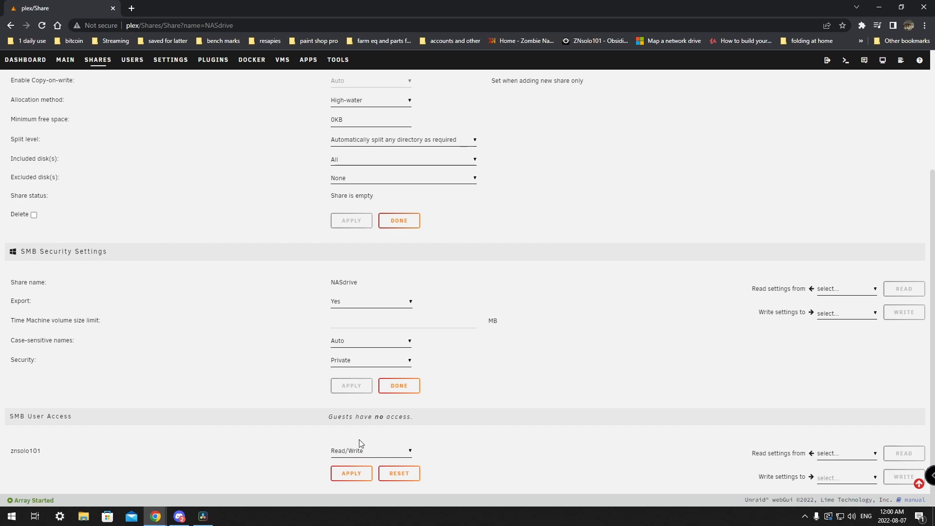
pyautogui.click(346, 474)
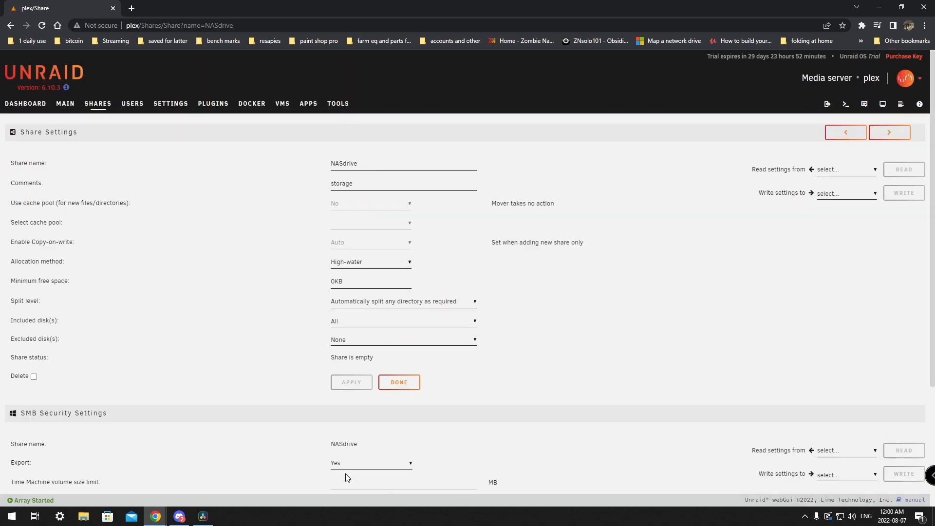
pyautogui.scroll(-3, 445, 434)
pyautogui.scroll(3, 439, 432)
# Step: Return to the Shares list to confirm NASdrive appears with Private SMB access
pyautogui.click(99, 111)
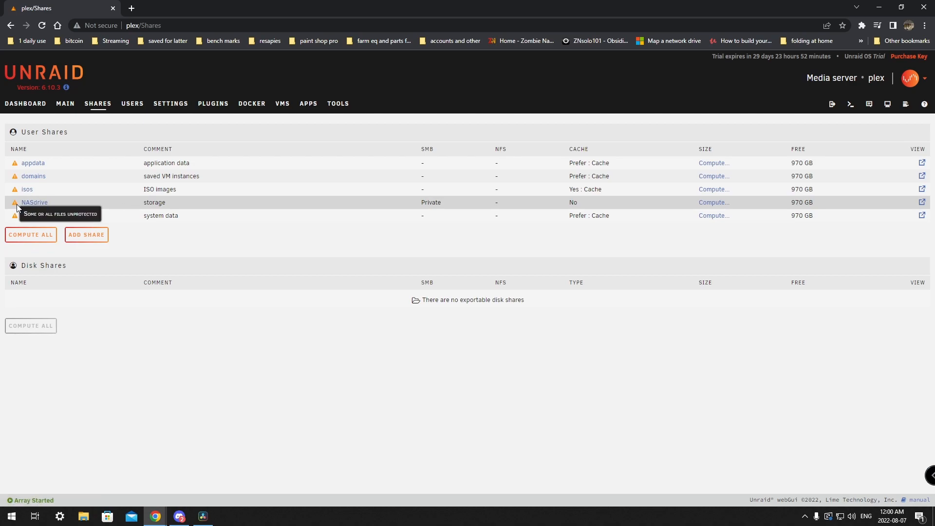
pyautogui.click(64, 106)
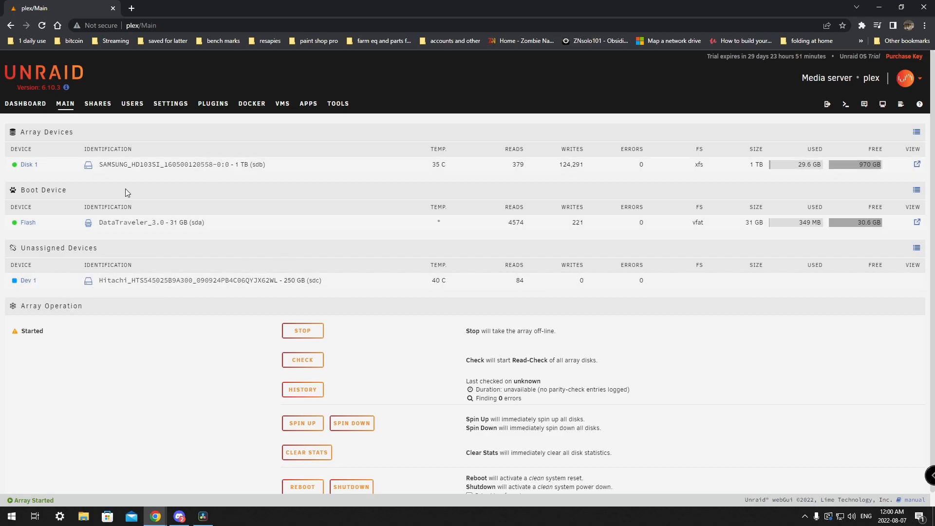
pyautogui.click(106, 107)
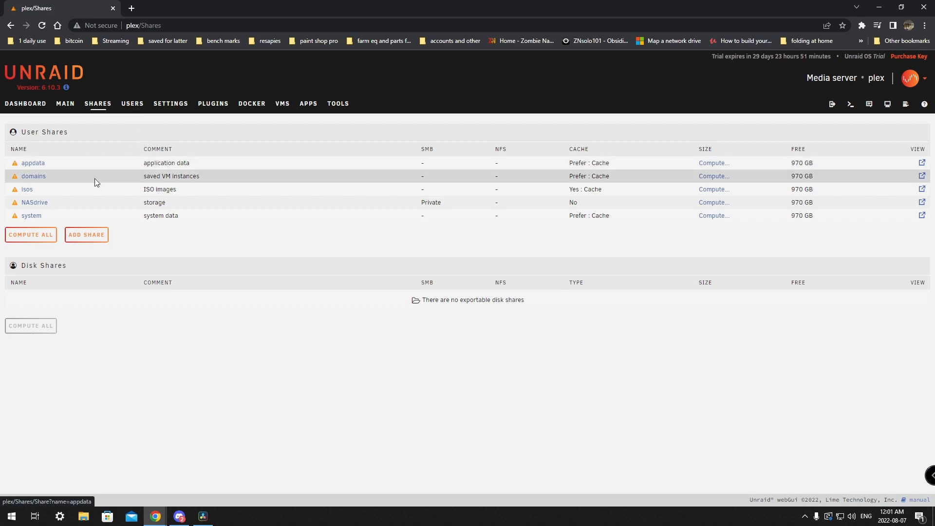
# Step: On the system share's settings, try SMB security Private, then revert it to Public
pyautogui.click(38, 221)
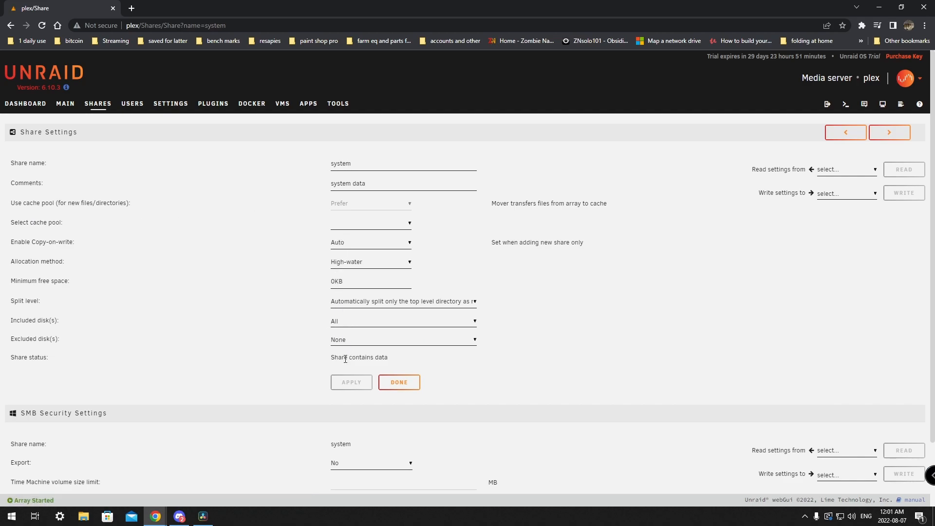
pyautogui.scroll(-2, 311, 384)
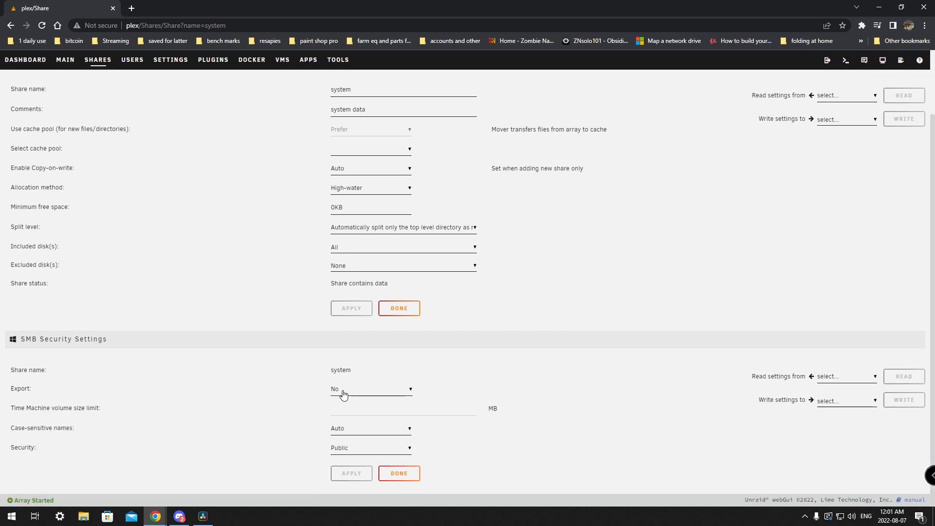
pyautogui.click(346, 449)
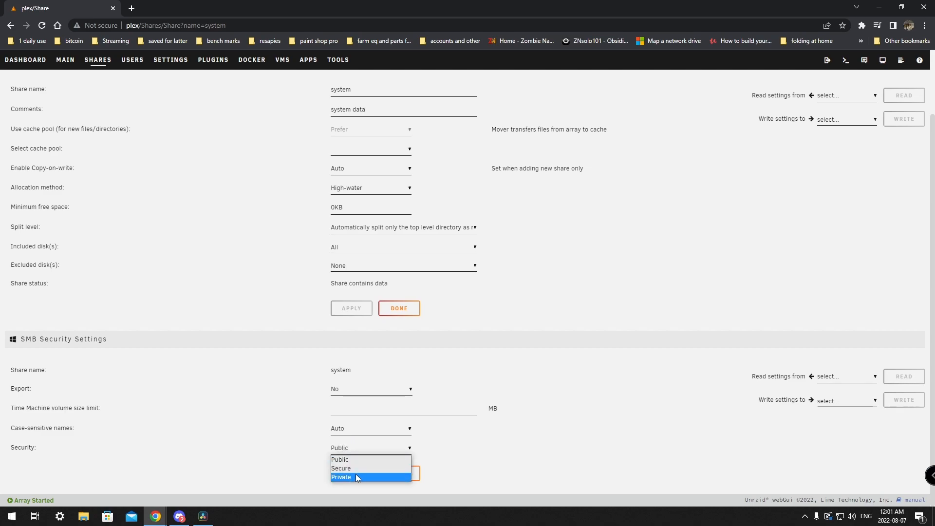
pyautogui.click(355, 477)
pyautogui.click(362, 448)
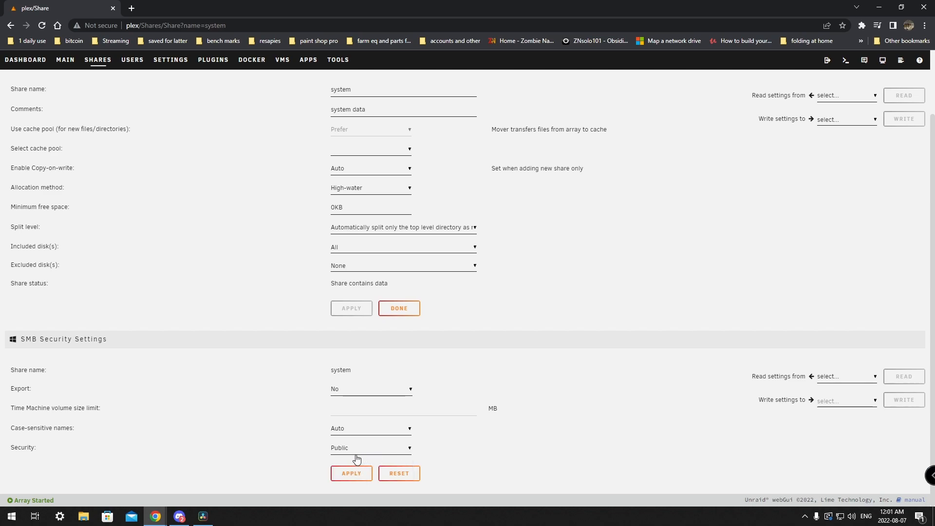
# Step: Set Enable auto start to Yes in Disk Settings and apply, then view Docker settings
pyautogui.scroll(2, 287, 190)
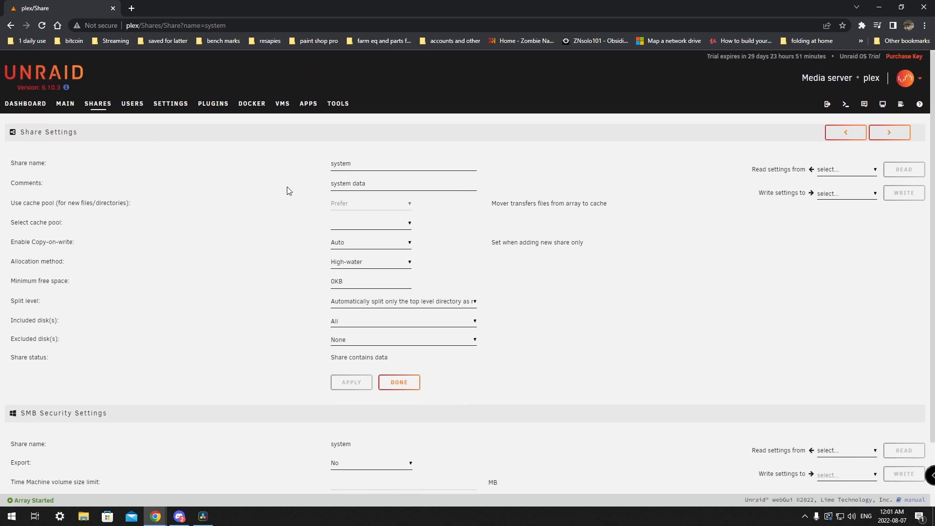
pyautogui.click(132, 105)
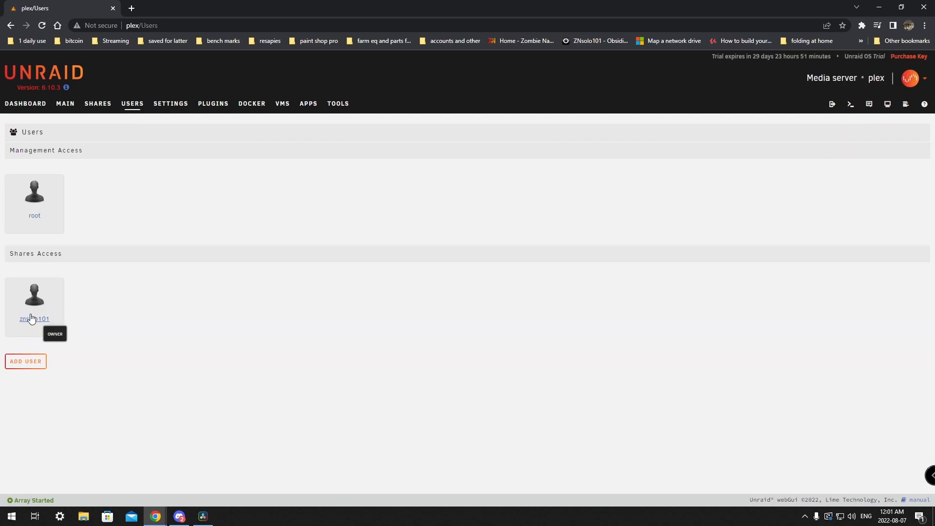
pyautogui.click(171, 104)
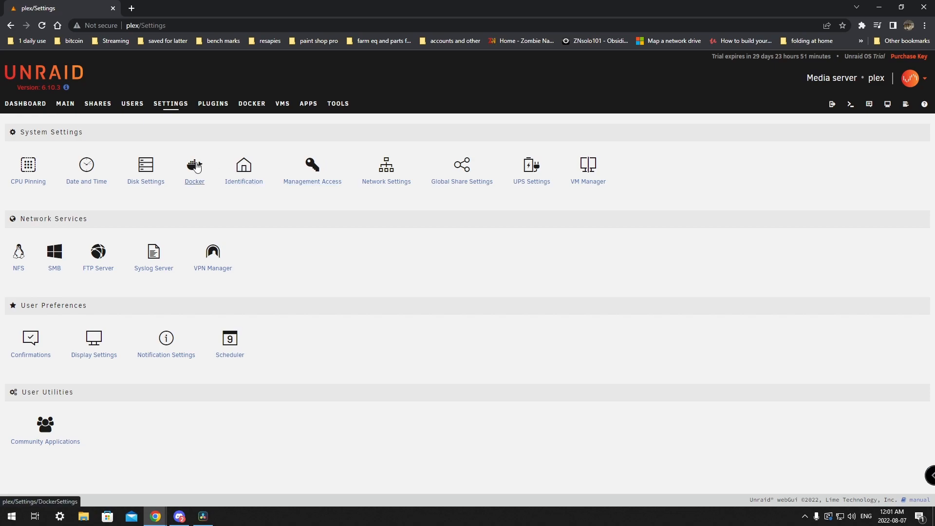
pyautogui.click(151, 185)
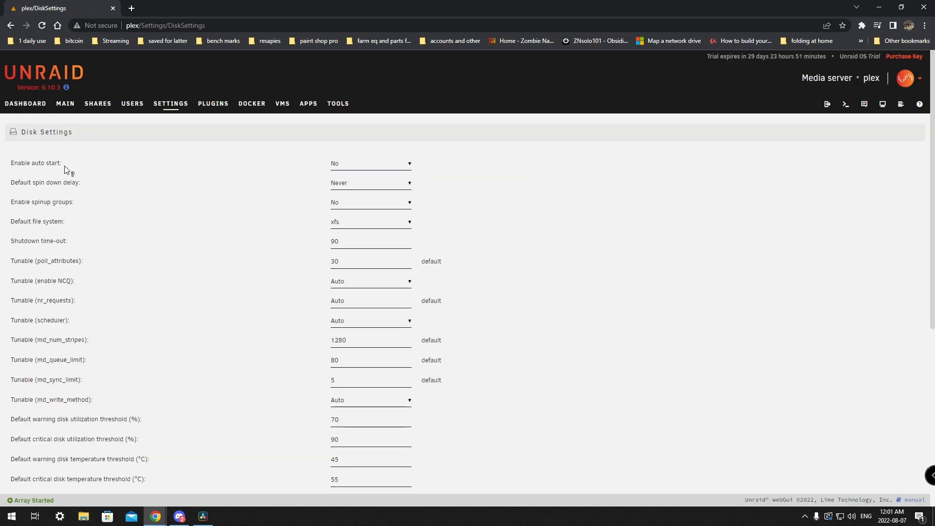
pyautogui.click(345, 165)
pyautogui.click(344, 184)
pyautogui.scroll(-6, 528, 277)
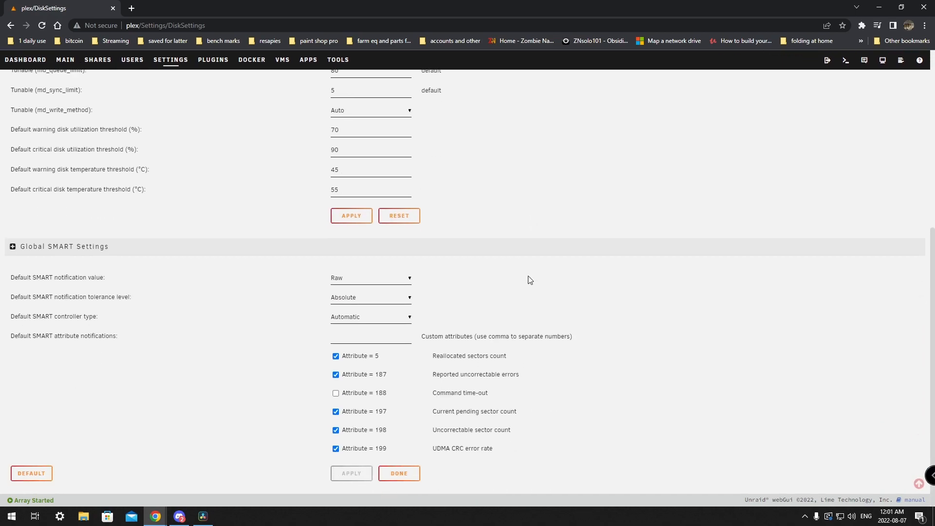
pyautogui.click(369, 217)
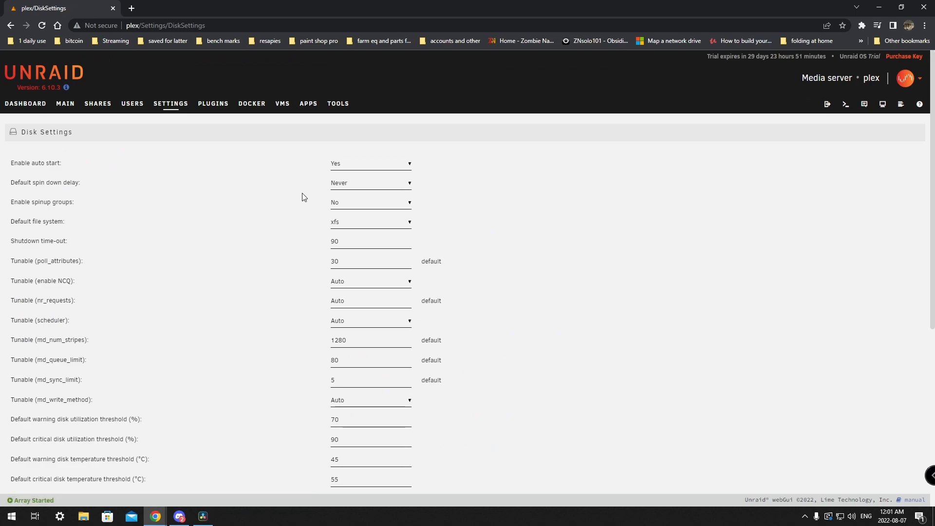
pyautogui.click(168, 111)
pyautogui.click(186, 174)
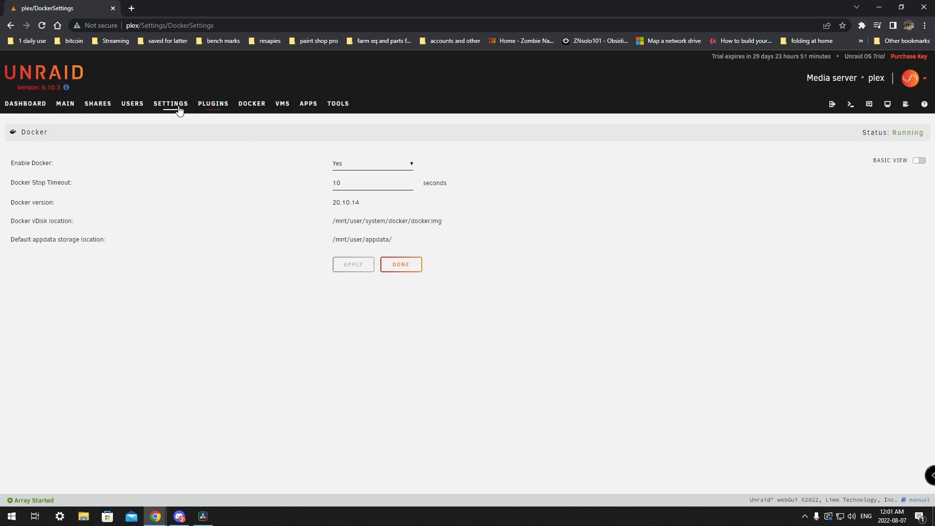
# Step: Look over the Plugins page and My Servers account menu, then go to Tools
pyautogui.click(213, 109)
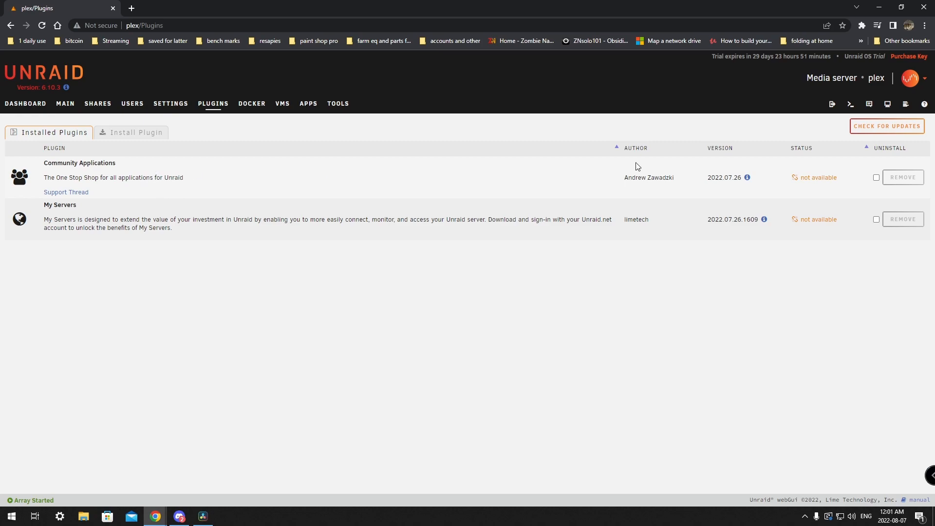
pyautogui.click(910, 78)
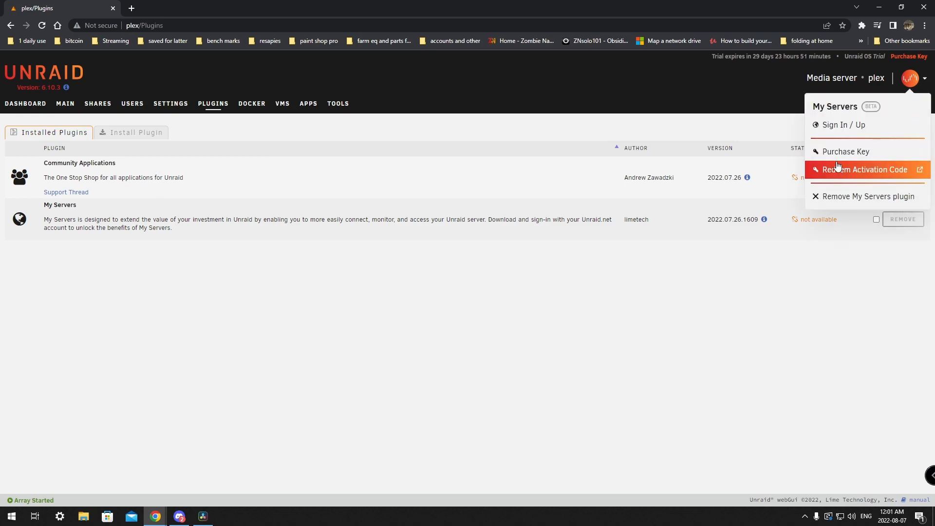
pyautogui.click(481, 85)
pyautogui.click(328, 106)
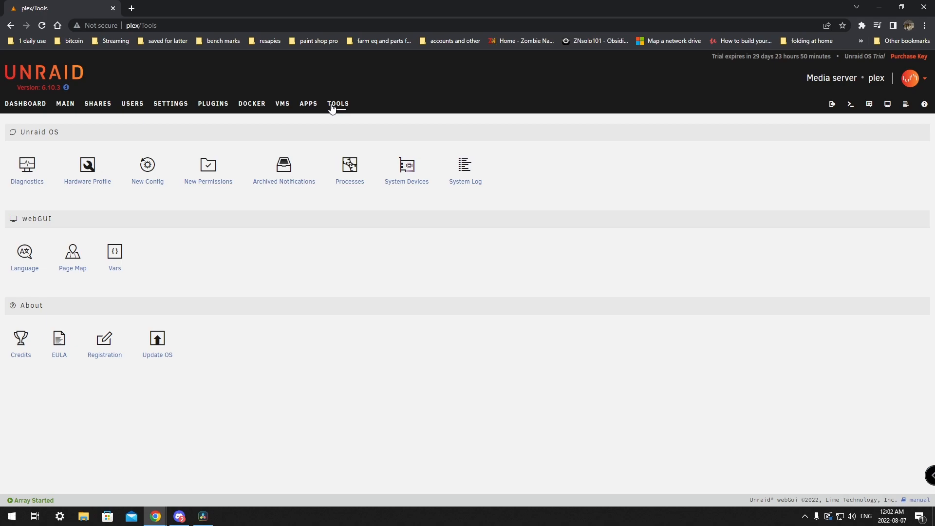
# Step: Read the 6.10.3 release notes, keep the Stable branch, and check for OS updates
pyautogui.click(165, 345)
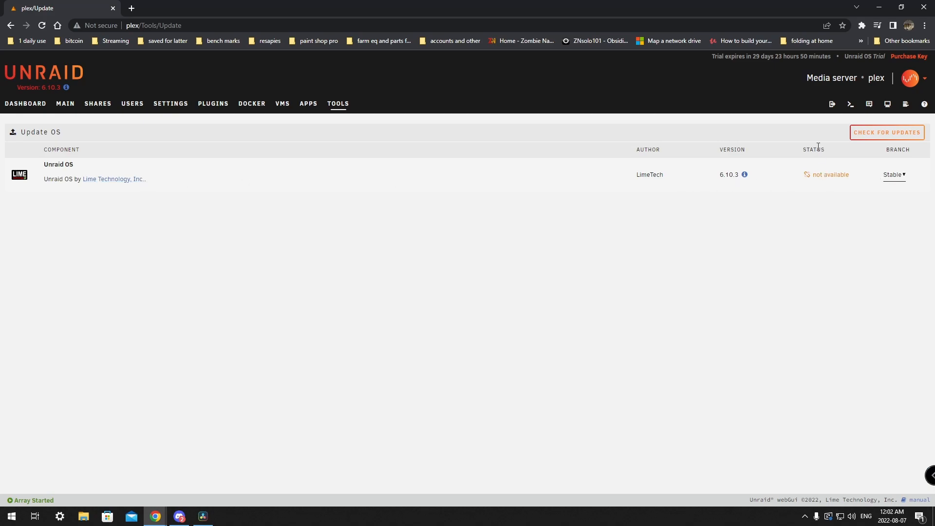
pyautogui.click(745, 175)
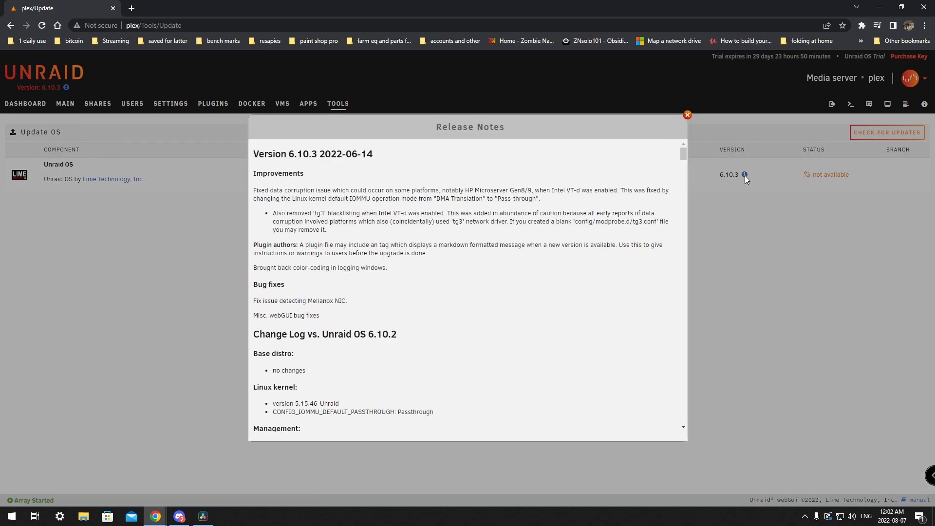
pyautogui.click(688, 116)
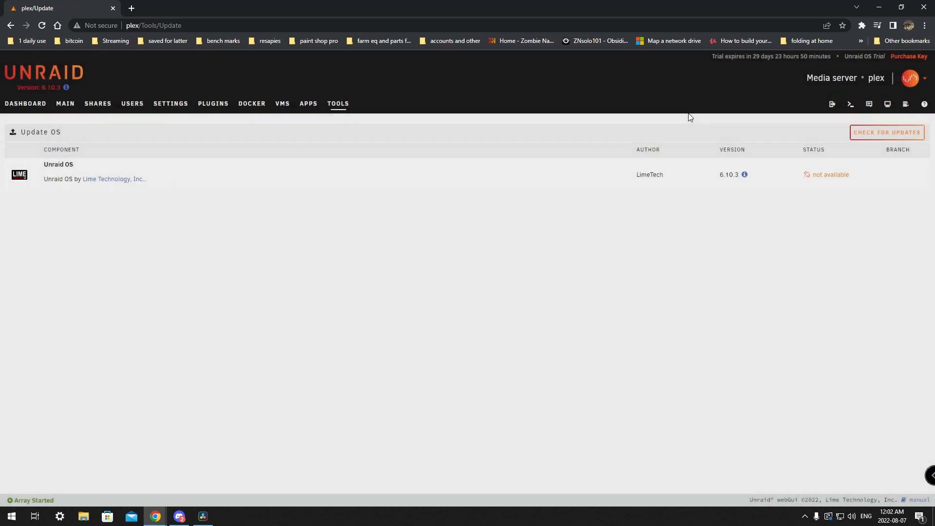
pyautogui.tripleClick(826, 175)
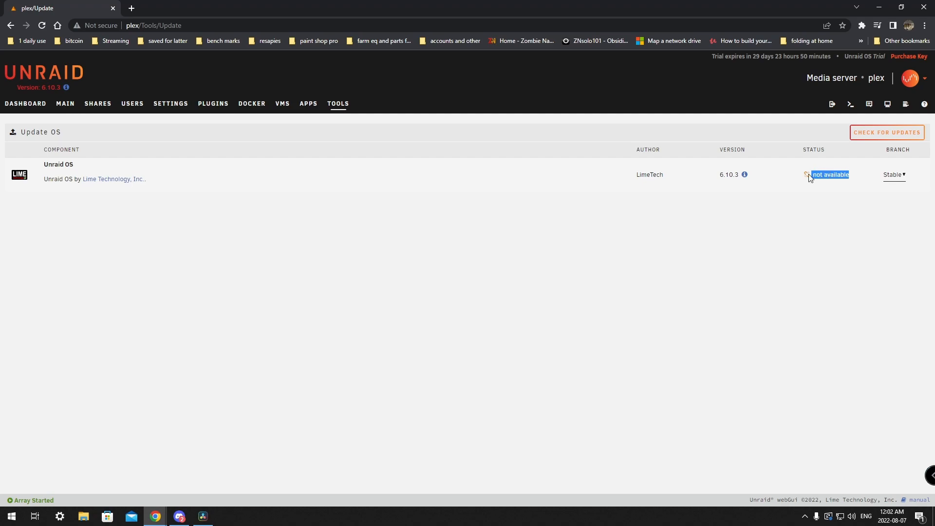
pyautogui.click(808, 179)
pyautogui.click(895, 176)
pyautogui.click(898, 195)
pyautogui.click(898, 176)
pyautogui.click(895, 187)
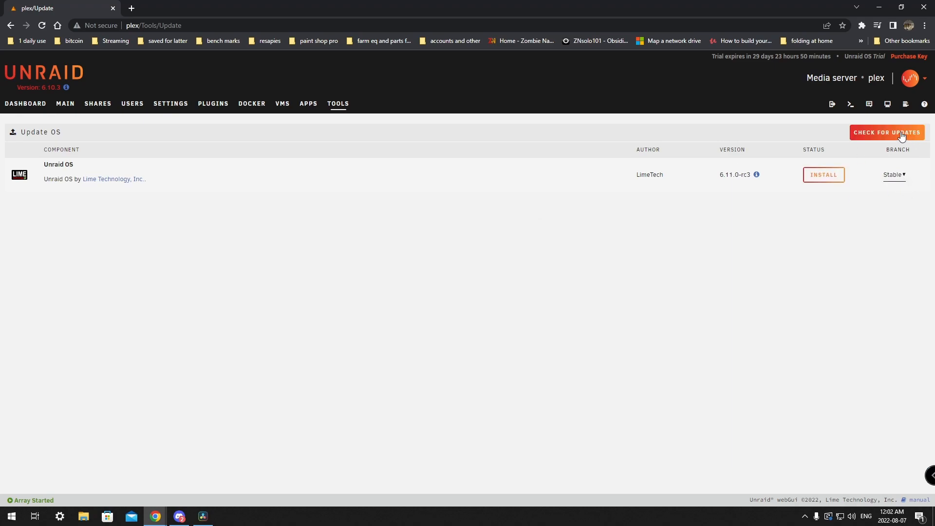
pyautogui.click(901, 133)
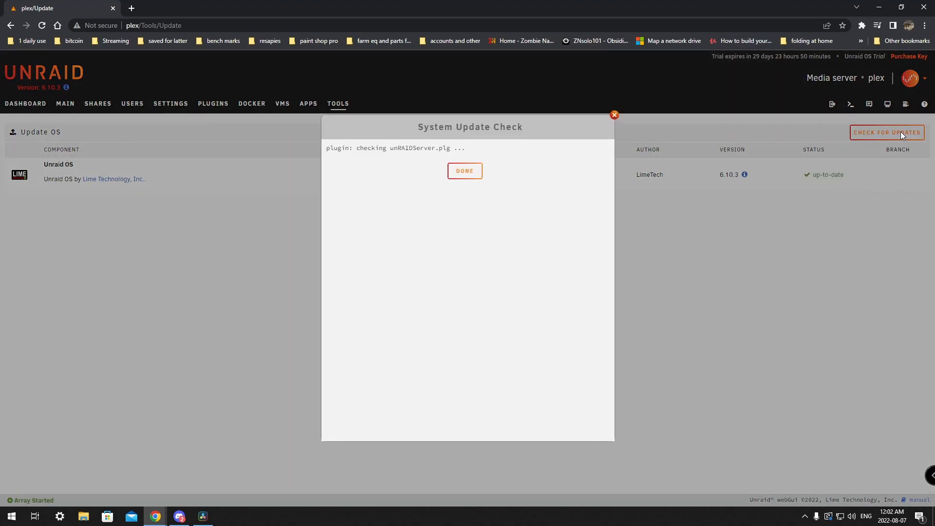
pyautogui.click(462, 172)
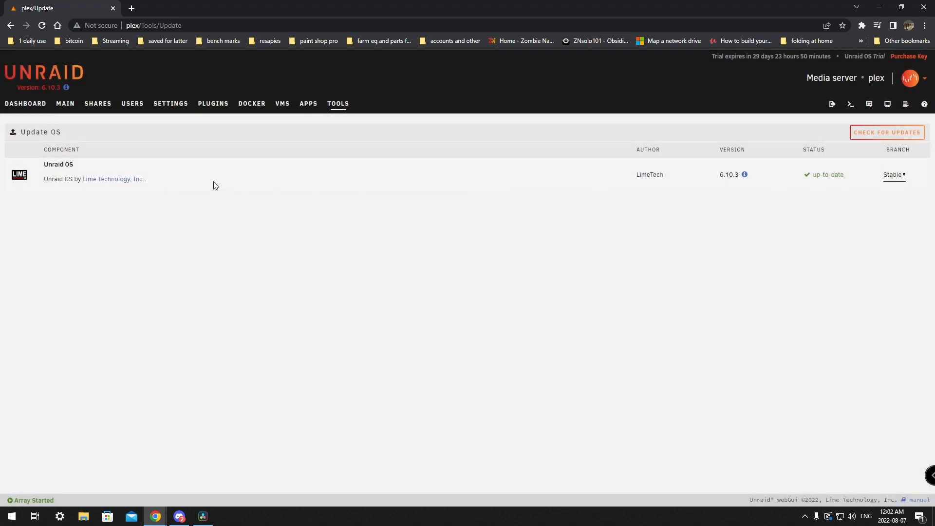
# Step: Confirm plugins are current, view Settings, Users and Shares, then open File Explorer at This PC
pyautogui.click(220, 108)
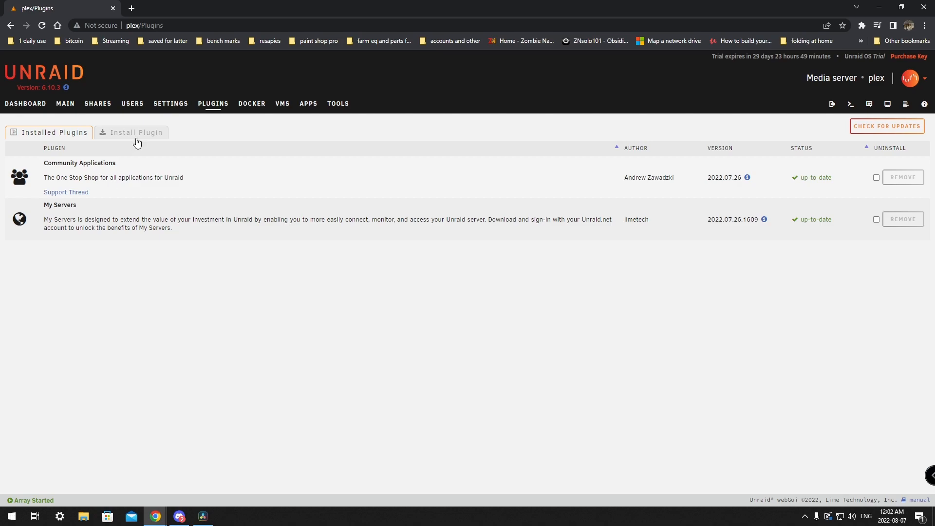
pyautogui.click(172, 103)
pyautogui.click(124, 108)
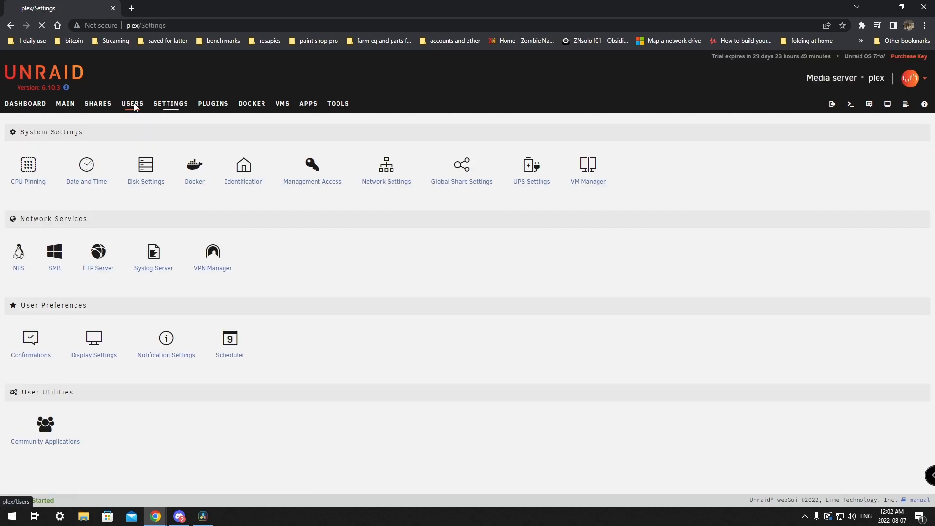
pyautogui.click(106, 109)
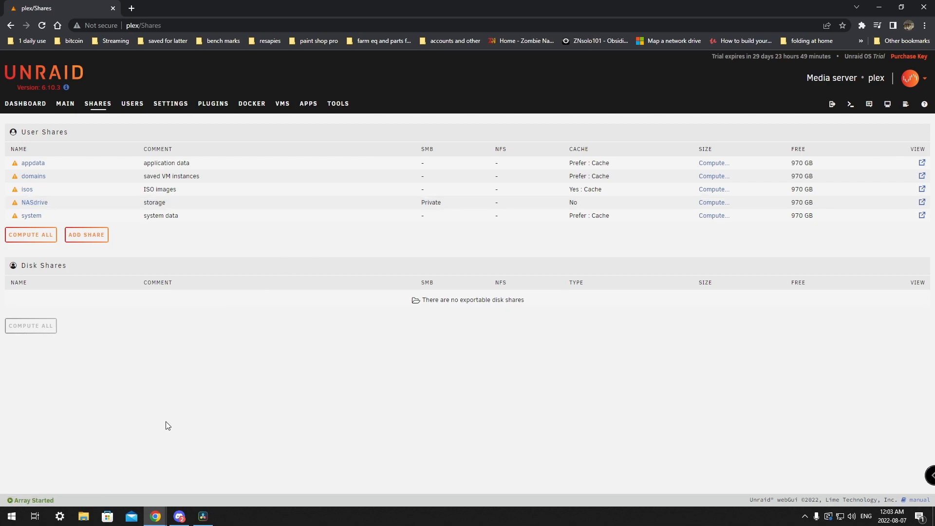
pyautogui.click(84, 516)
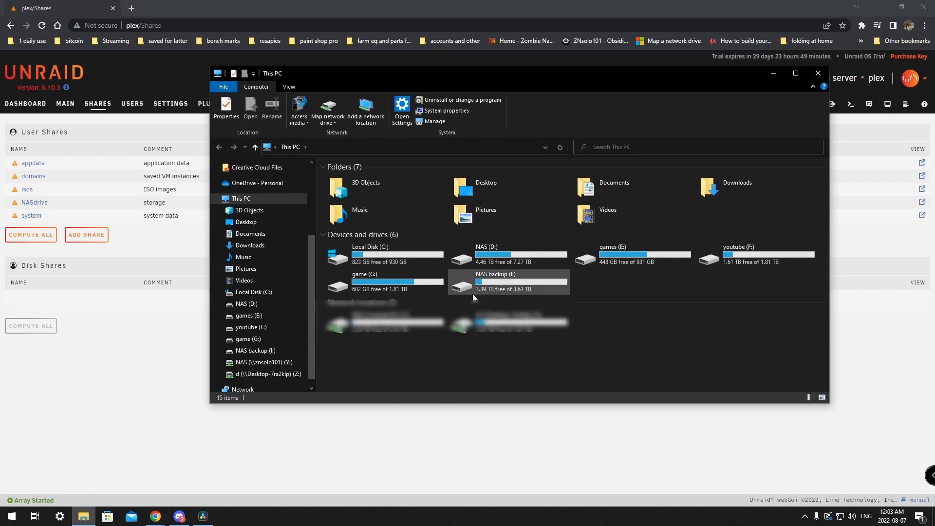
# Step: Map network drive X: to \\plex\NASdrive
pyautogui.moveTo(538, 86); pyautogui.dragTo(492, 51)
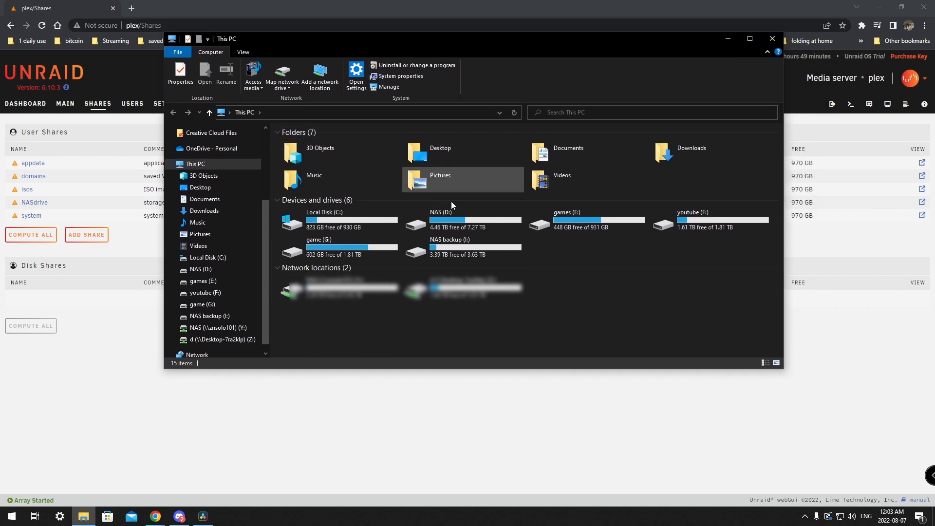
pyautogui.click(286, 75)
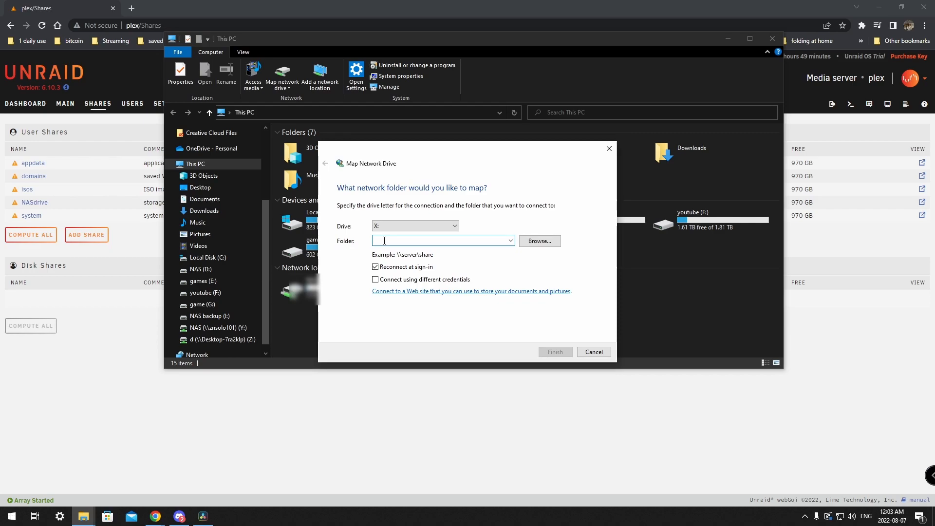
pyautogui.write('\\\\plex\\NASdrive')
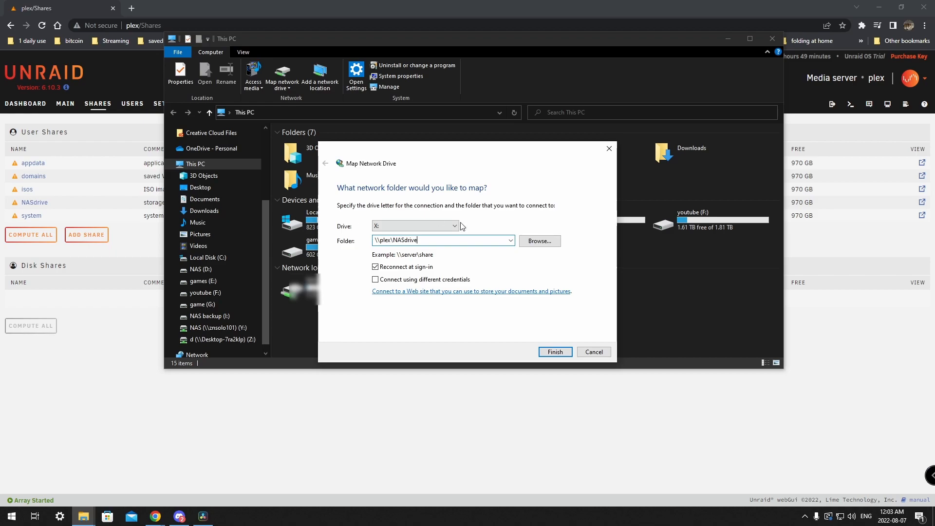
pyautogui.click(549, 356)
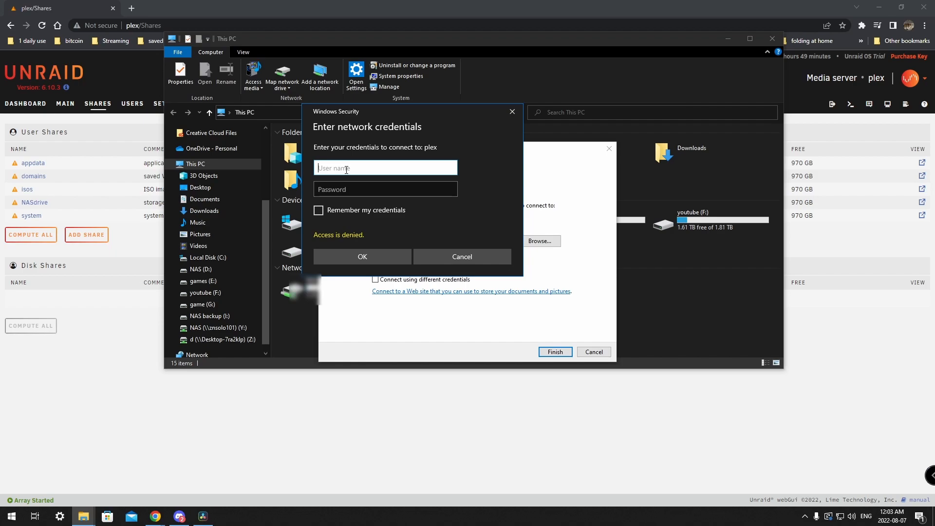
# Step: Enter the share user's name and password, remember the credentials, and connect
pyautogui.write('znsolo101')
pyautogui.click(346, 189)
pyautogui.write('••')
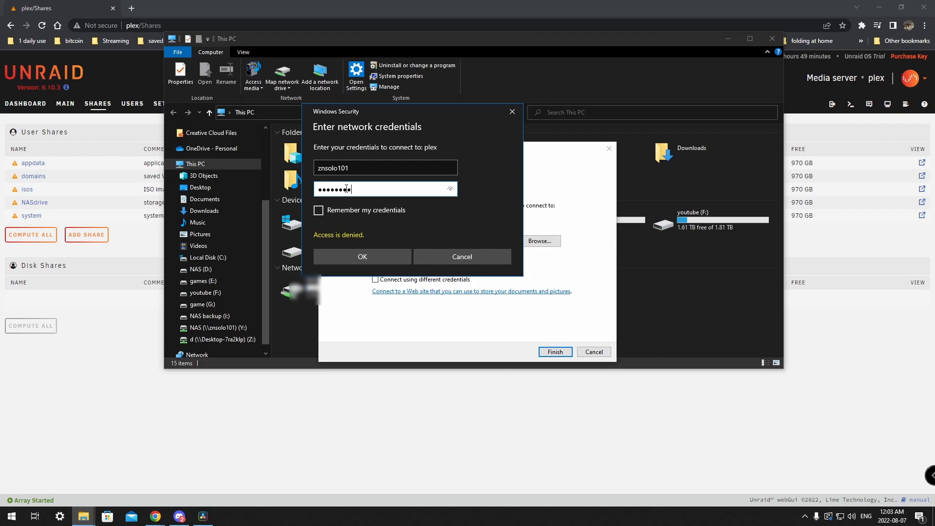
pyautogui.click(319, 211)
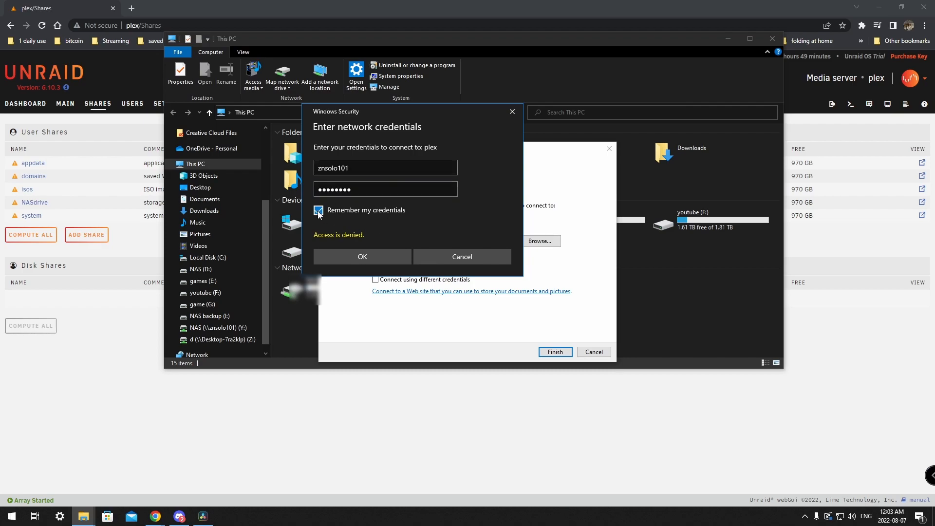
pyautogui.click(360, 259)
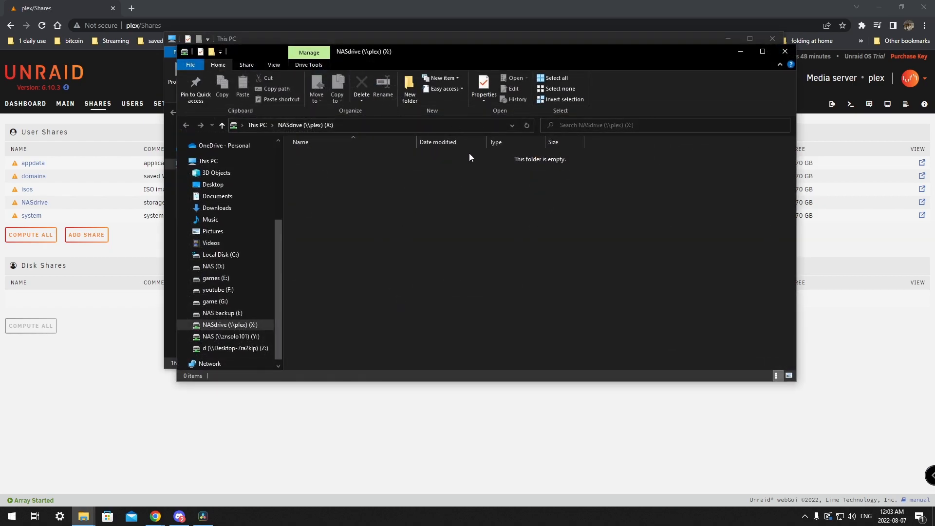
# Step: Close the X: window, refresh This PC to show NASdrive (X:), then close Explorer
pyautogui.click(785, 51)
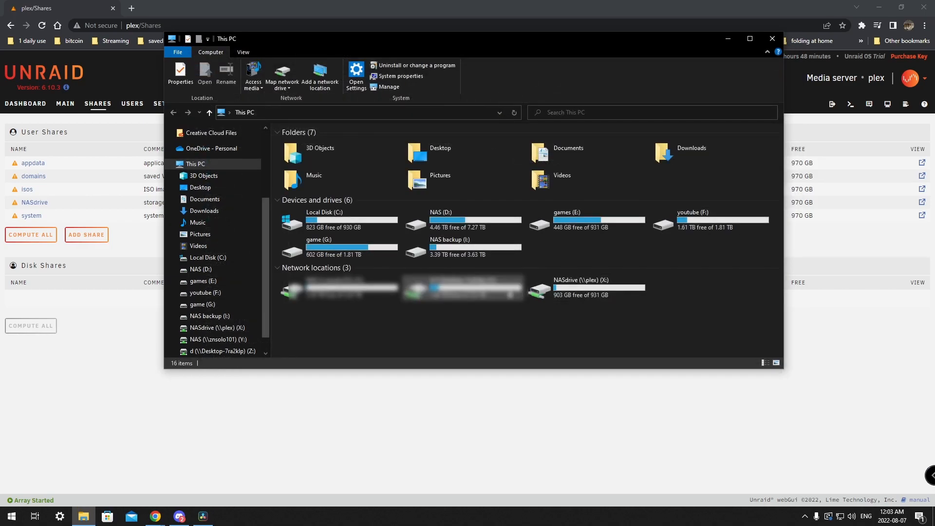
pyautogui.rightClick(601, 329)
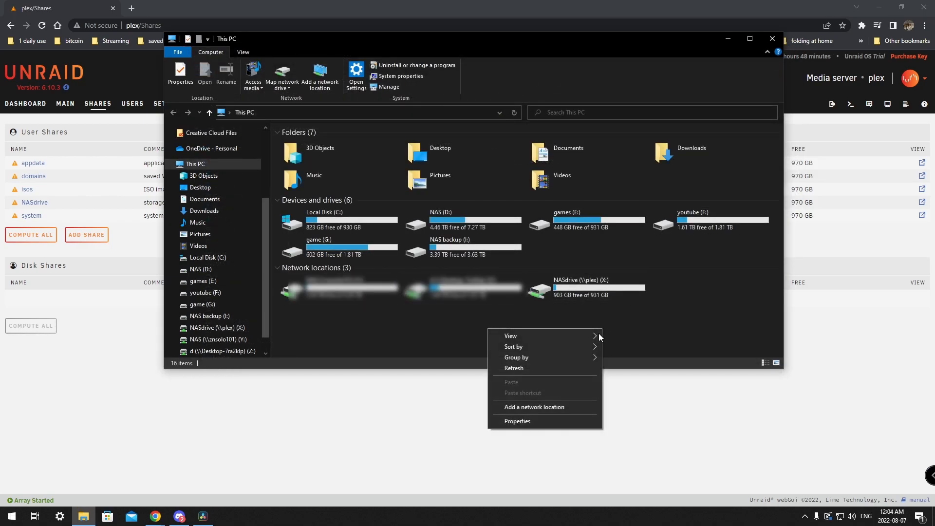
pyautogui.click(546, 369)
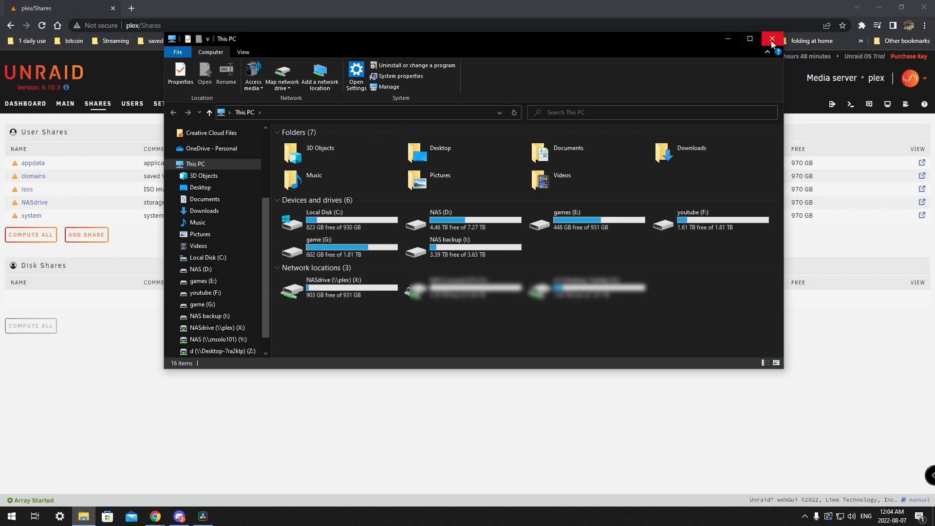
pyautogui.moveTo(613, 39); pyautogui.dragTo(584, 142)
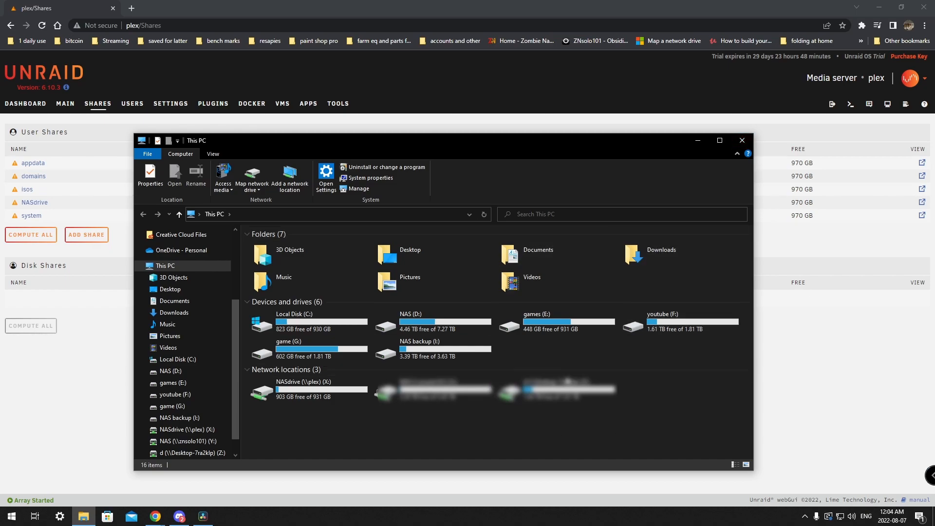
pyautogui.click(741, 141)
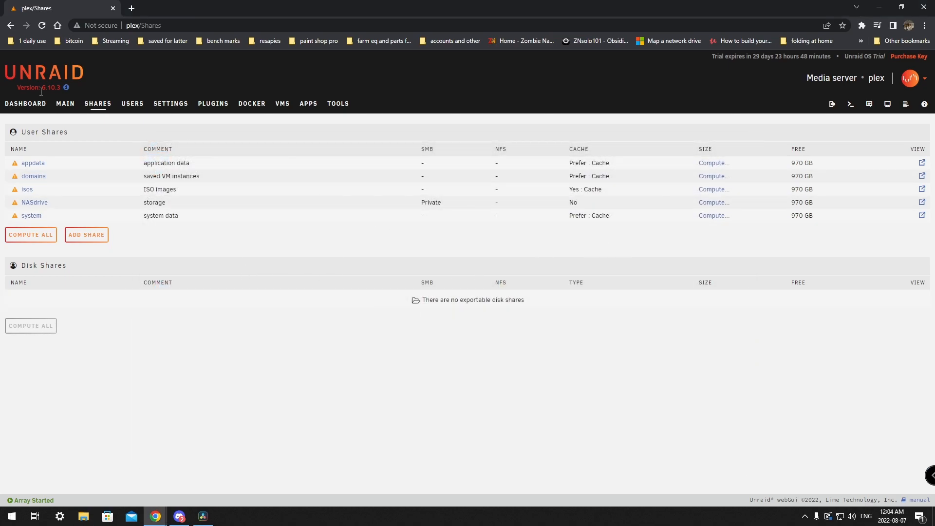
# Step: Review the server Dashboard panels, then close the Chrome browser
pyautogui.click(25, 104)
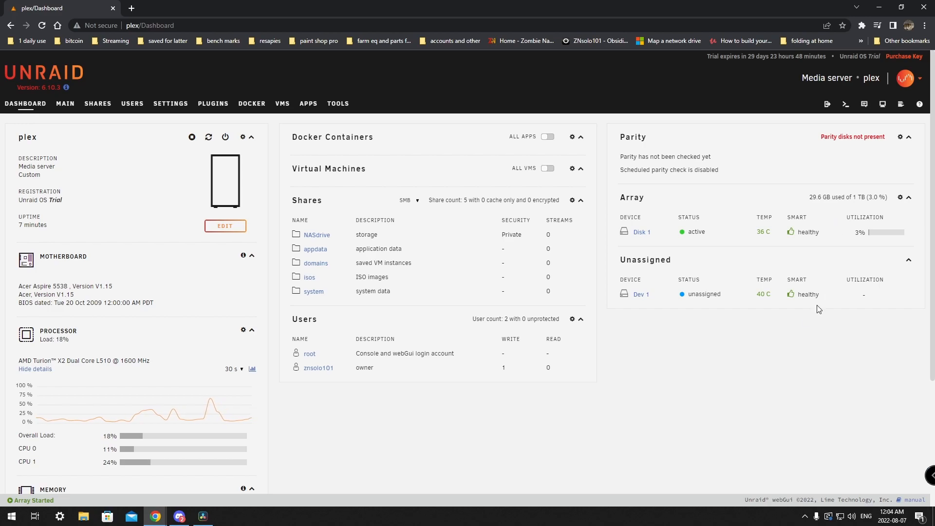
pyautogui.scroll(-1, 488, 365)
pyautogui.scroll(-2, 489, 365)
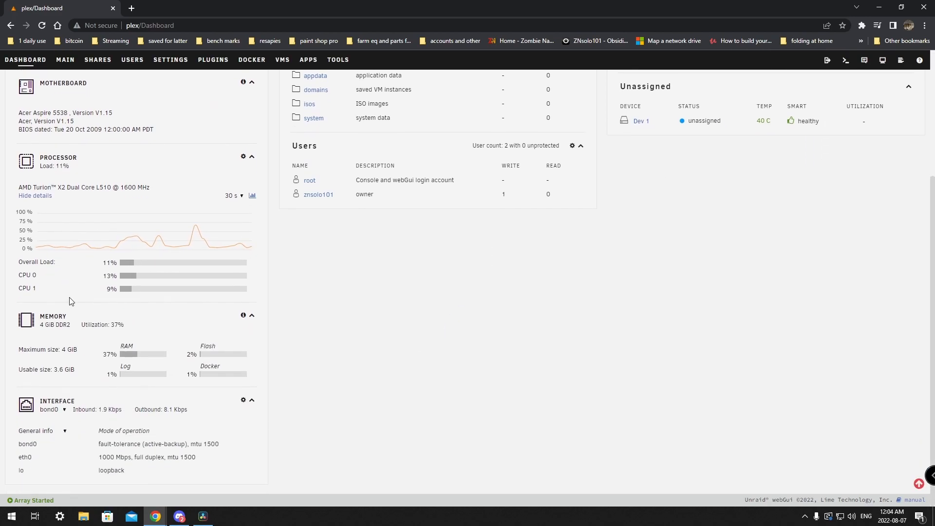
pyautogui.scroll(3, 251, 404)
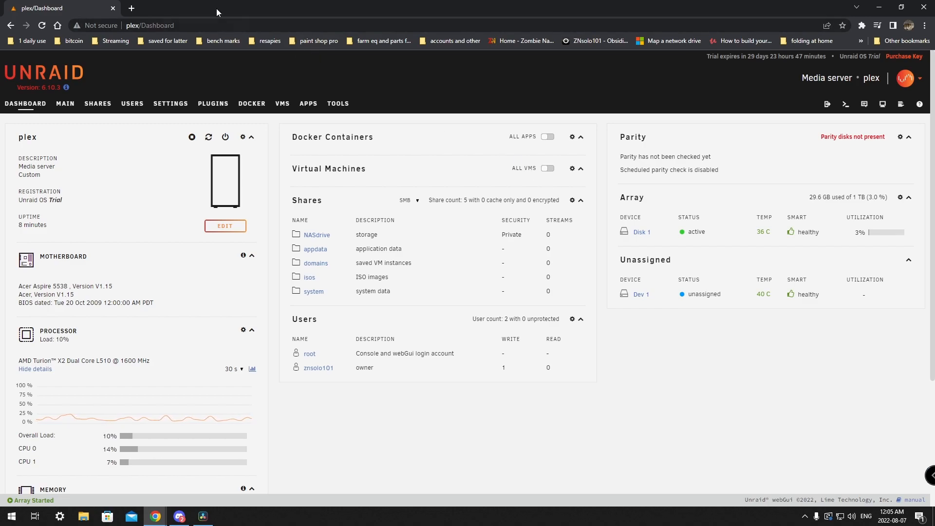
pyautogui.click(113, 9)
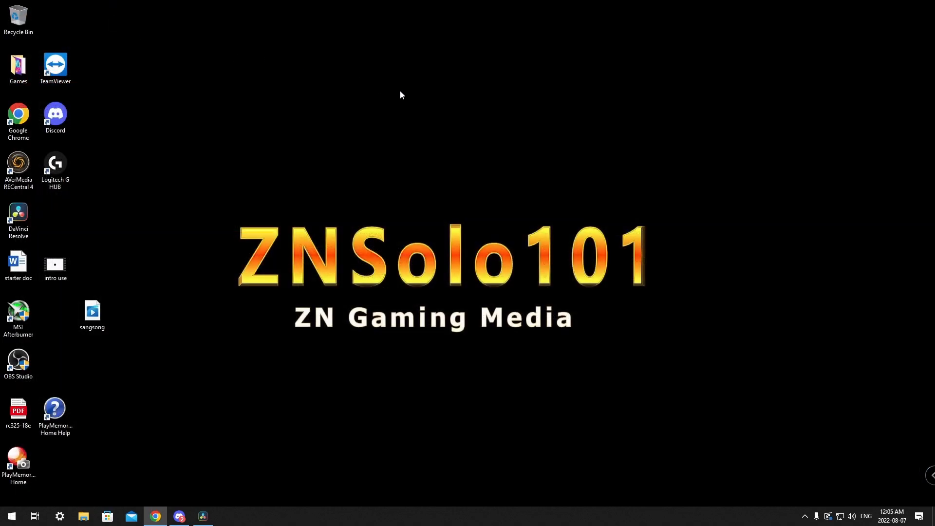